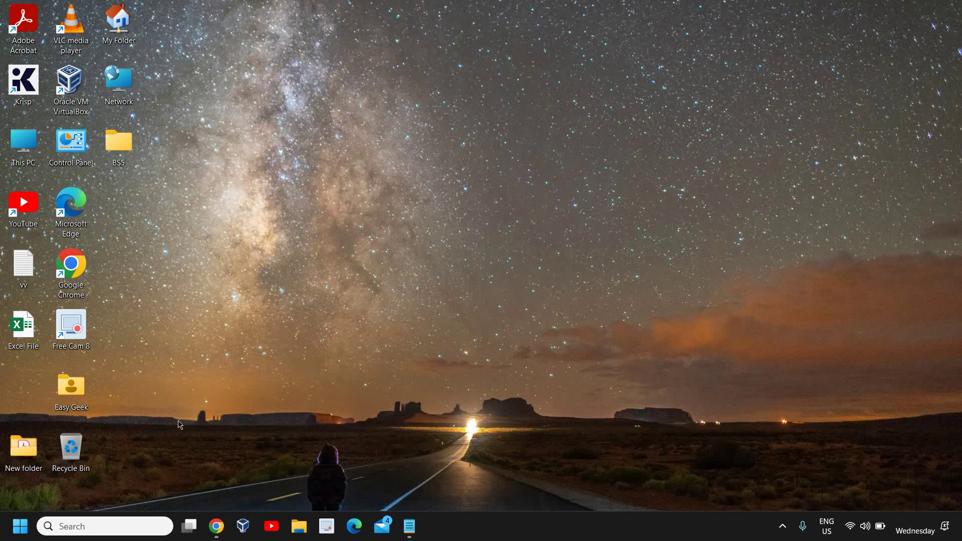
Step: Open Task Manager from the quick-link menu on its Startup apps page, maximized
right_click(25, 530)
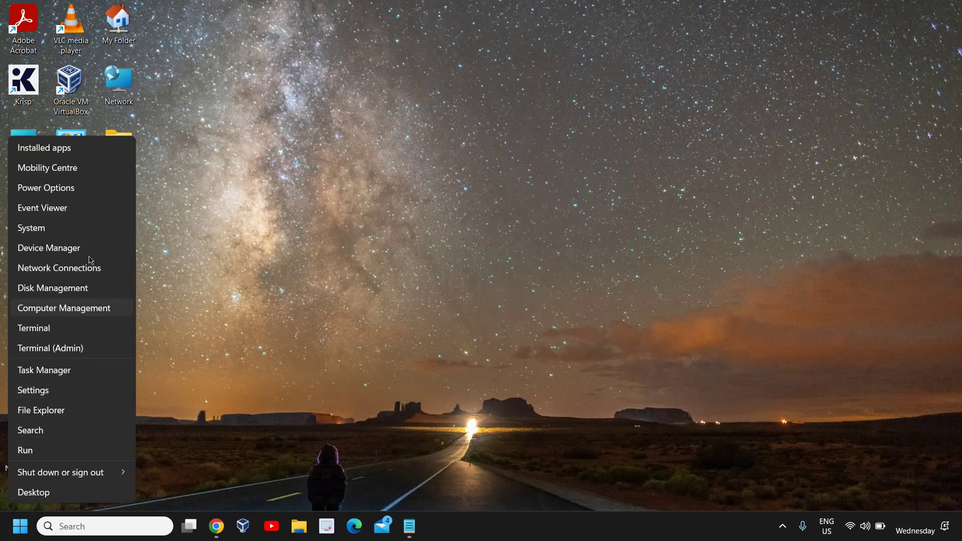
left_click(35, 370)
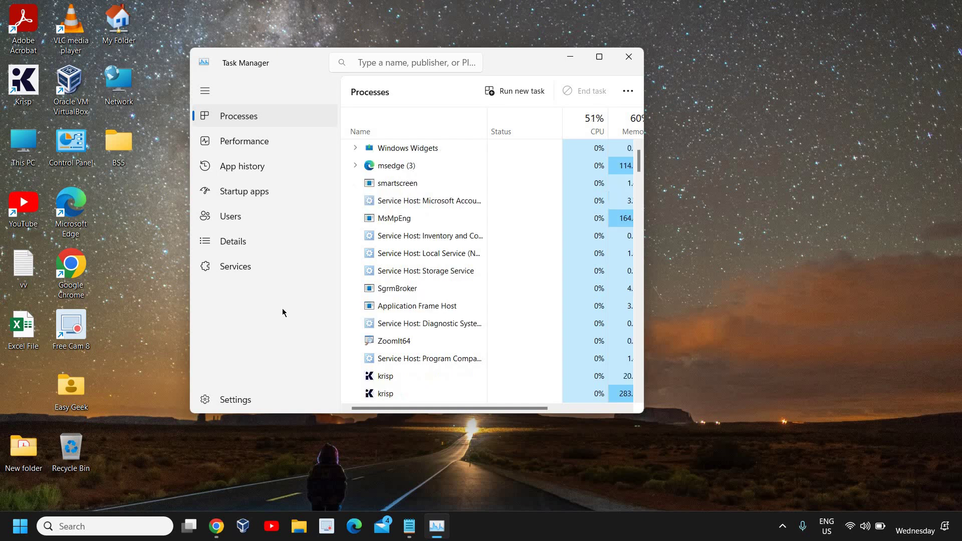
left_click(276, 191)
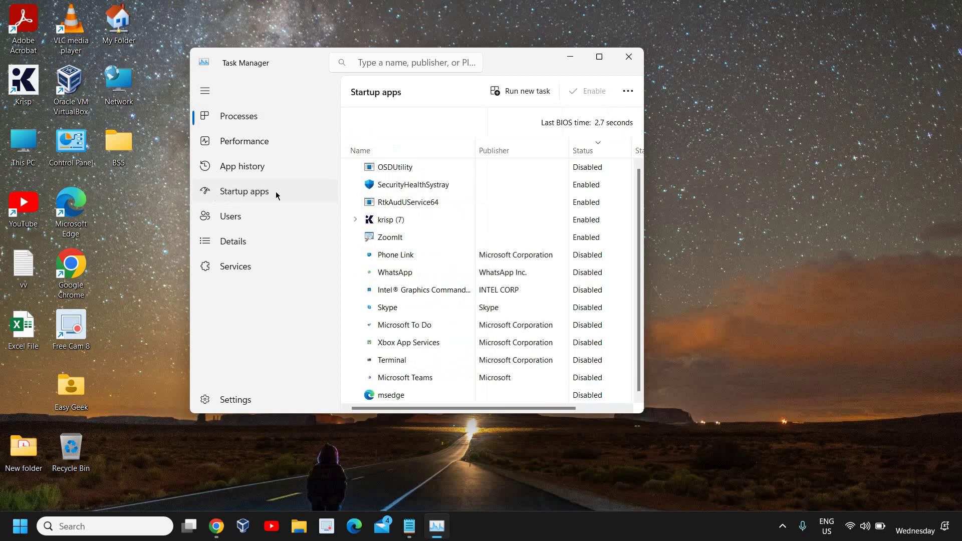
left_click(599, 57)
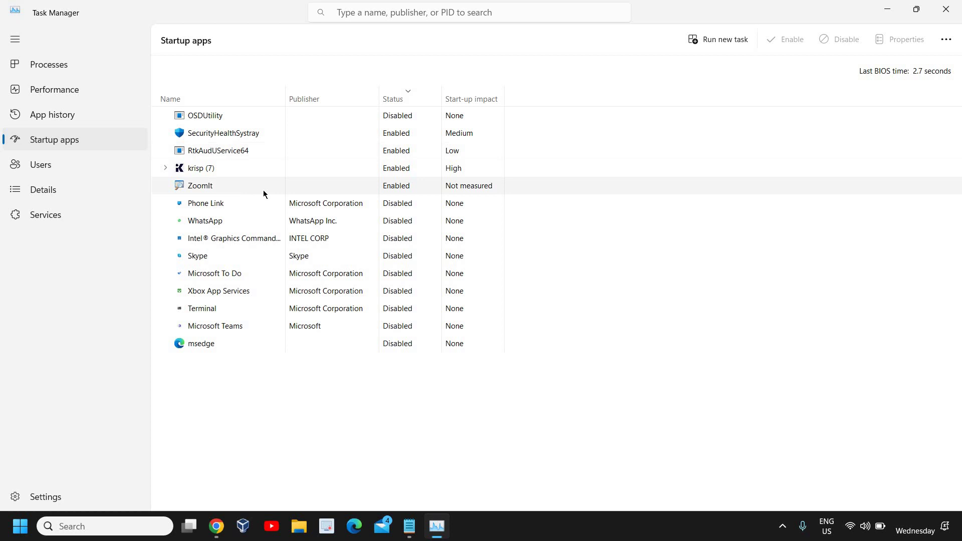
Step: Check the WhatsApp startup entry's options, then sort startup apps by Status, disabled first
right_click(209, 224)
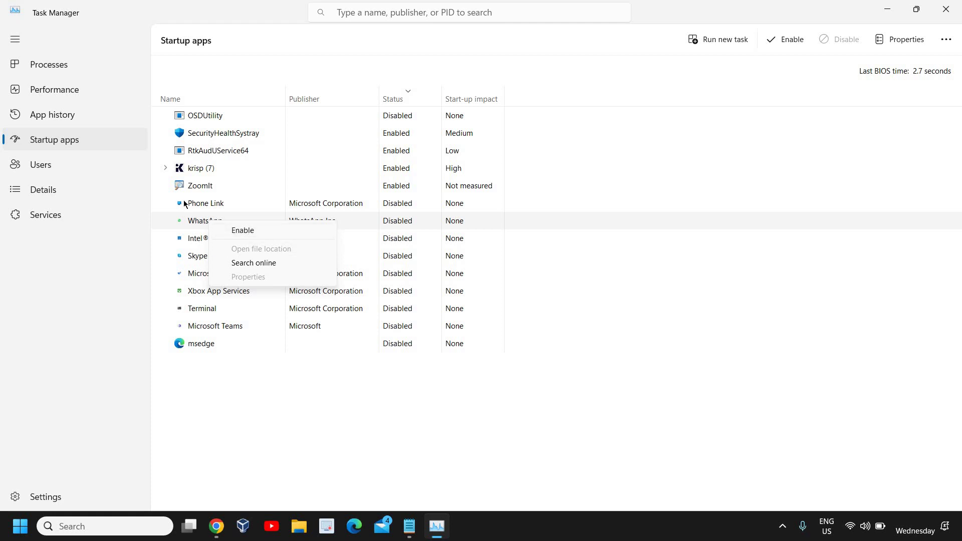
left_click(260, 185)
left_click(410, 96)
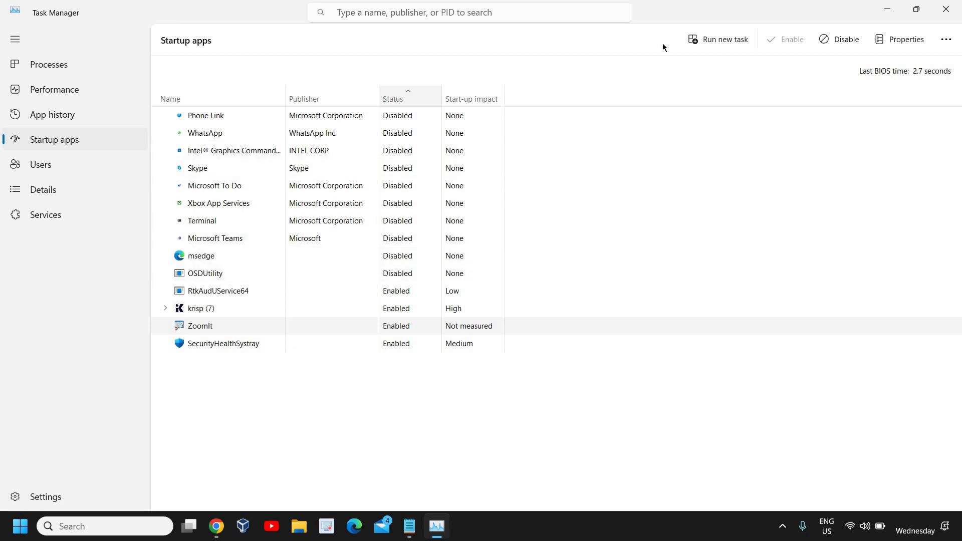
left_click(946, 9)
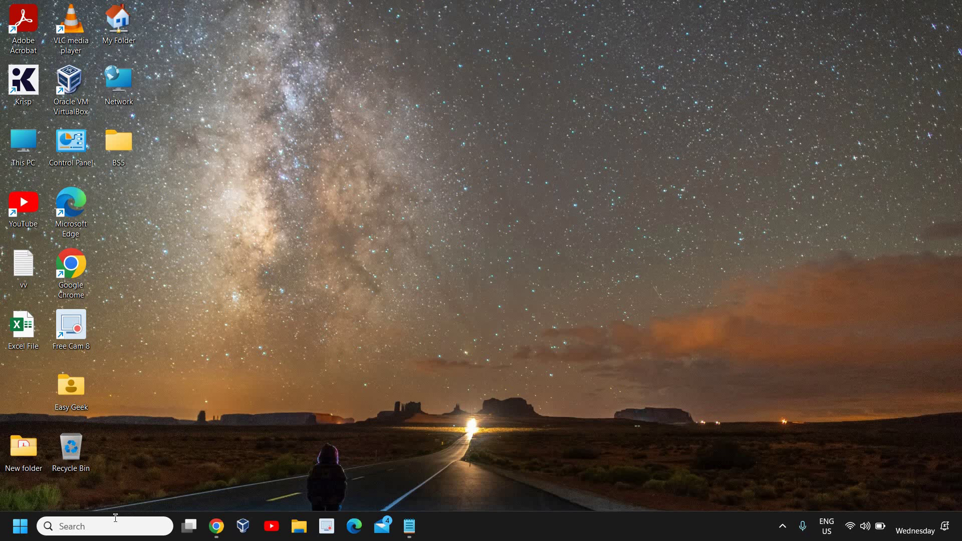
Step: Search for cmd and launch Command Prompt as administrator
left_click(100, 526)
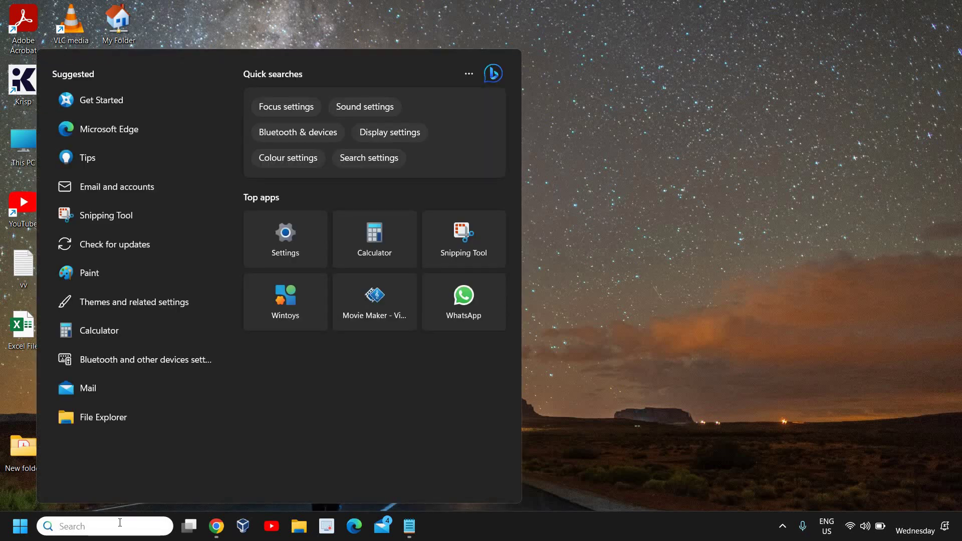
type("cmd")
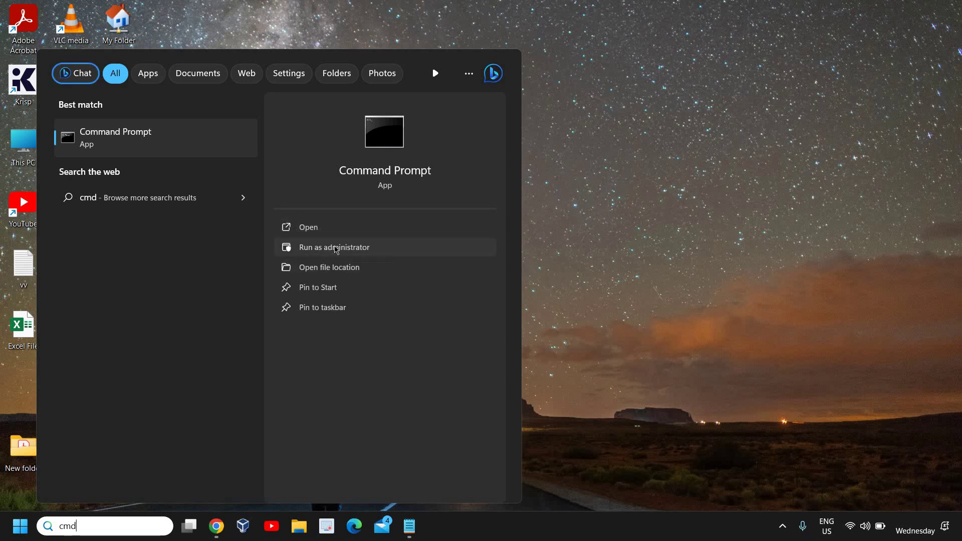
left_click(335, 249)
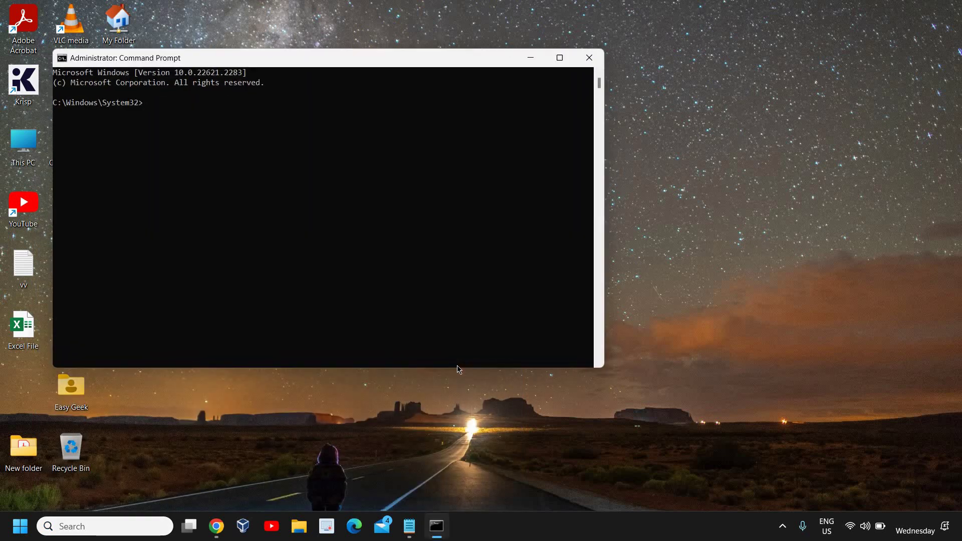
Step: Run sfc /scannow in the elevated Command Prompt, then close the window
type("sfc /scannow")
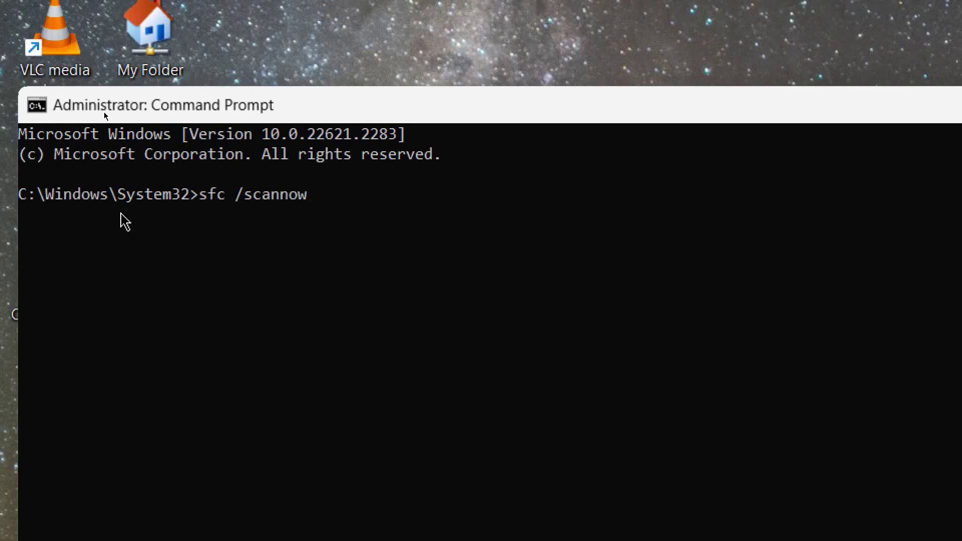
key("Return")
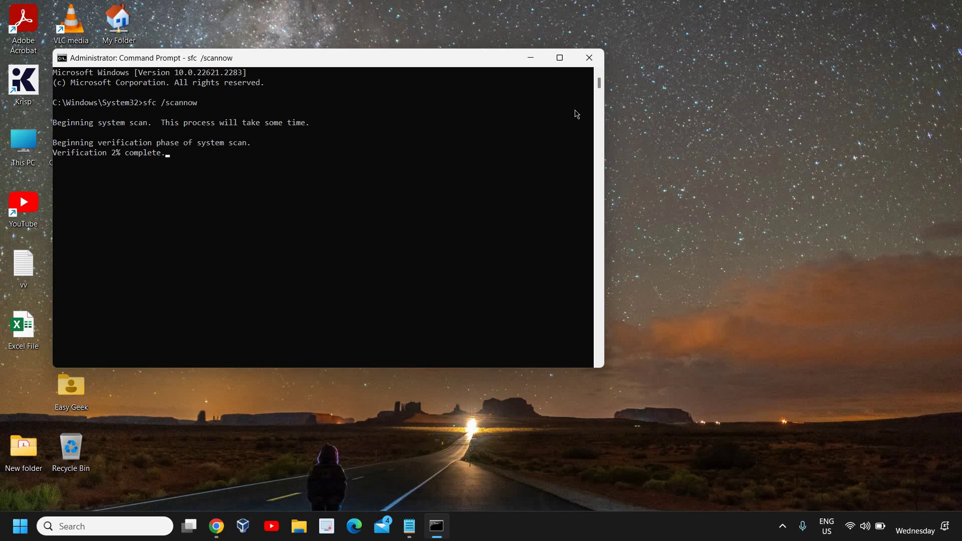
left_click(600, 58)
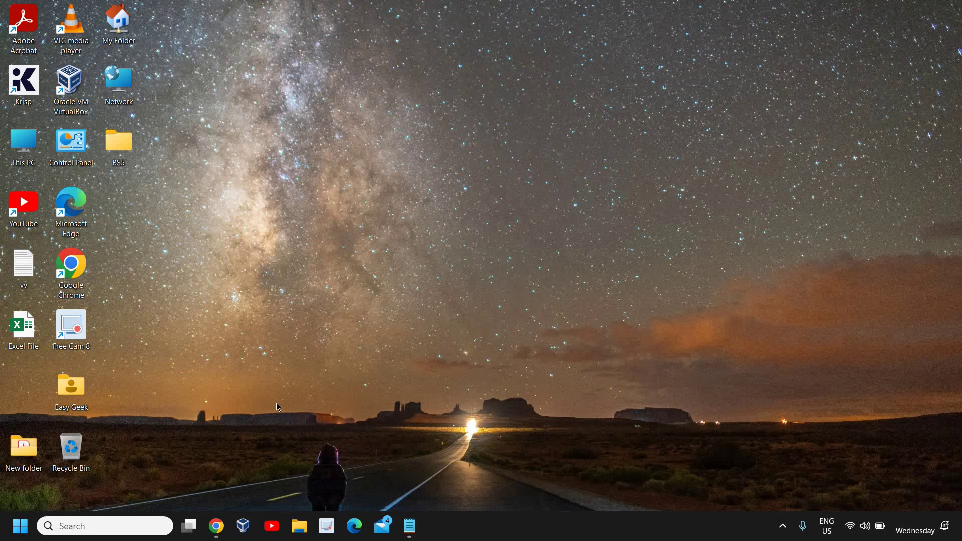
Step: Restore Chrome, confirm Memory Saver and Energy Saver are on under Performance, then view System settings
left_click(216, 525)
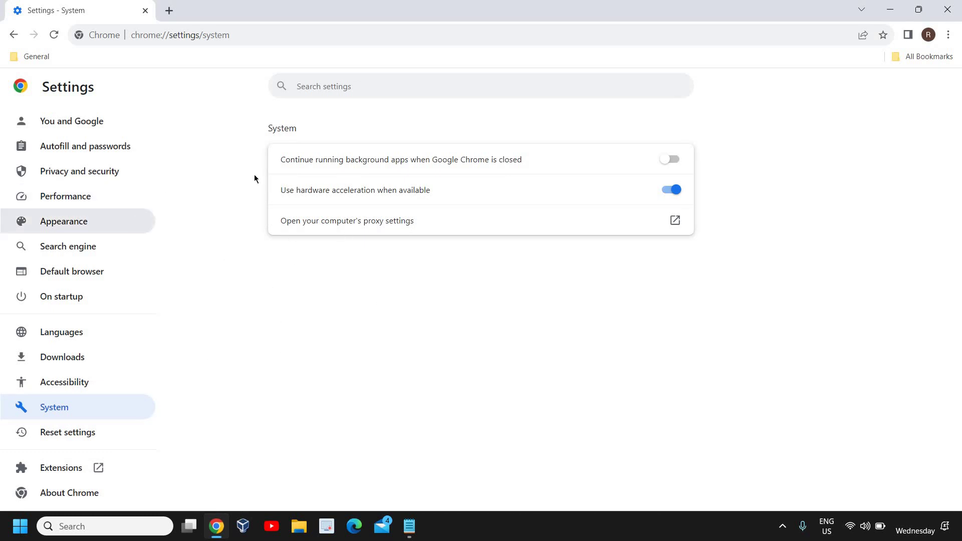
left_click(949, 36)
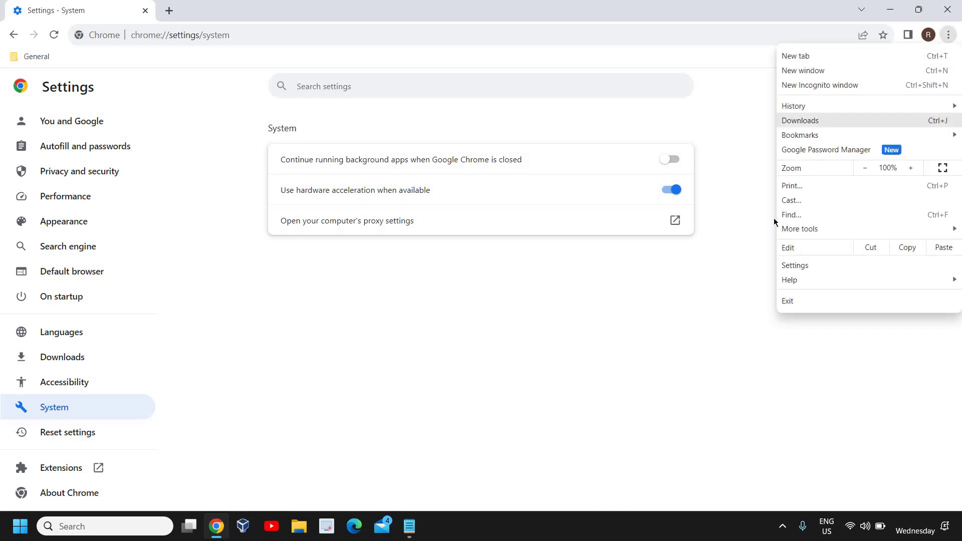
left_click(494, 346)
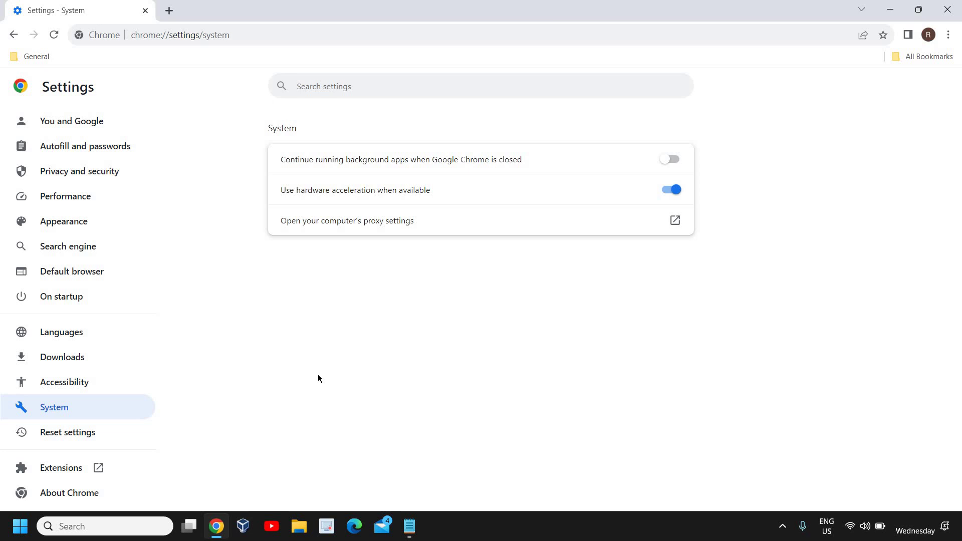
left_click(79, 197)
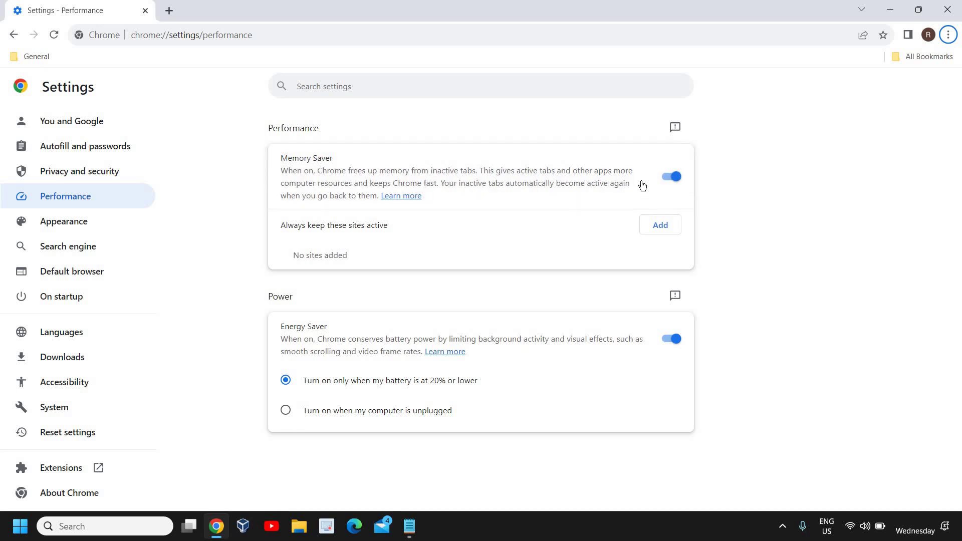
left_click(60, 413)
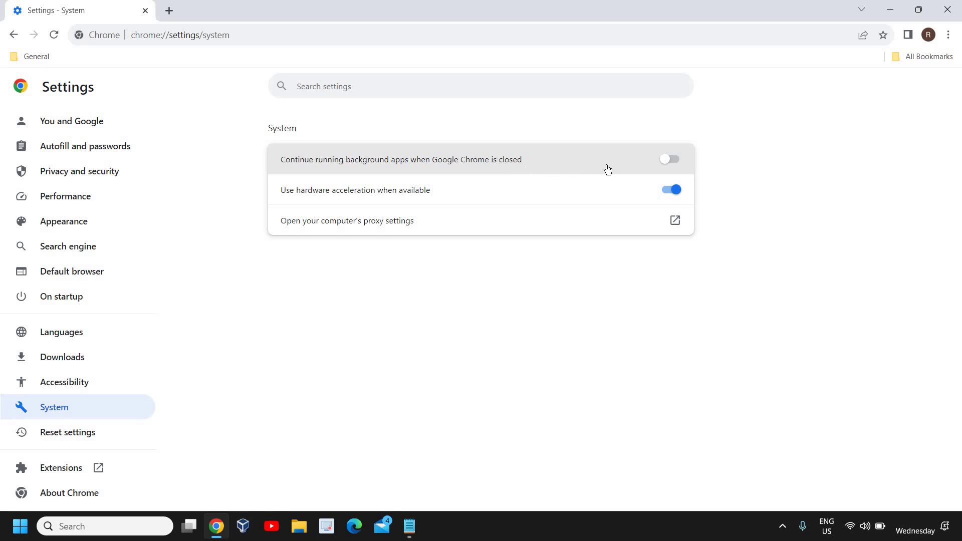
Step: Leave 'Continue running background apps when Google Chrome is closed' off and close Chrome
left_click(676, 163)
left_click(676, 161)
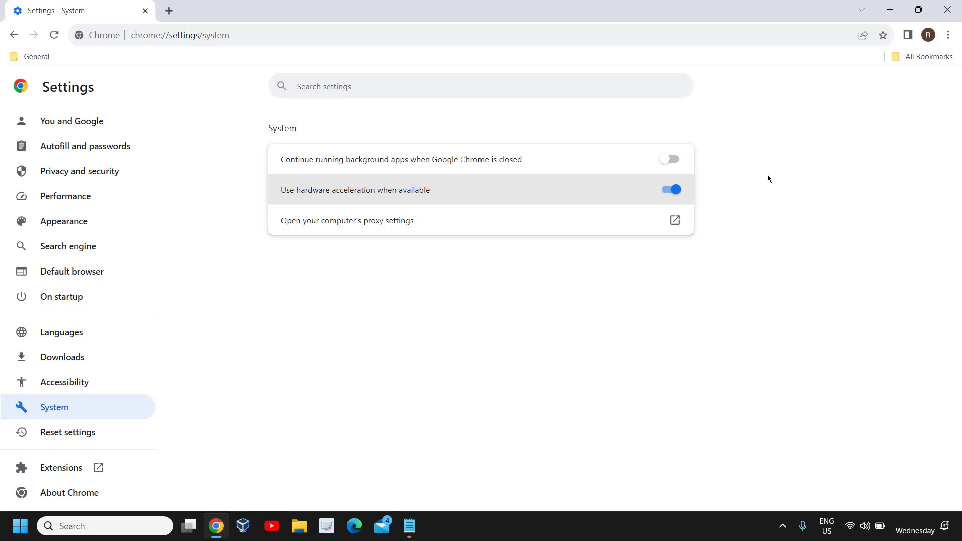
mouse_move(904, 19)
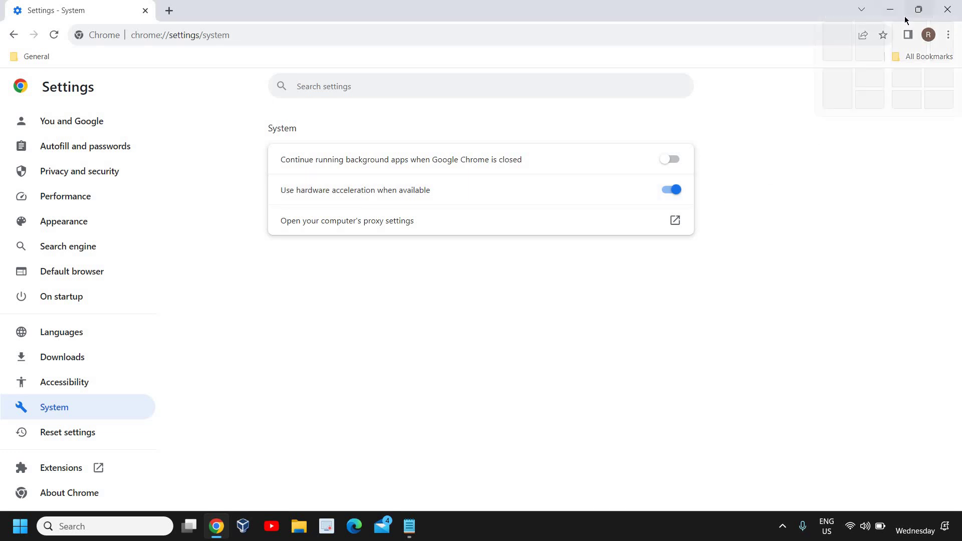
left_click(946, 14)
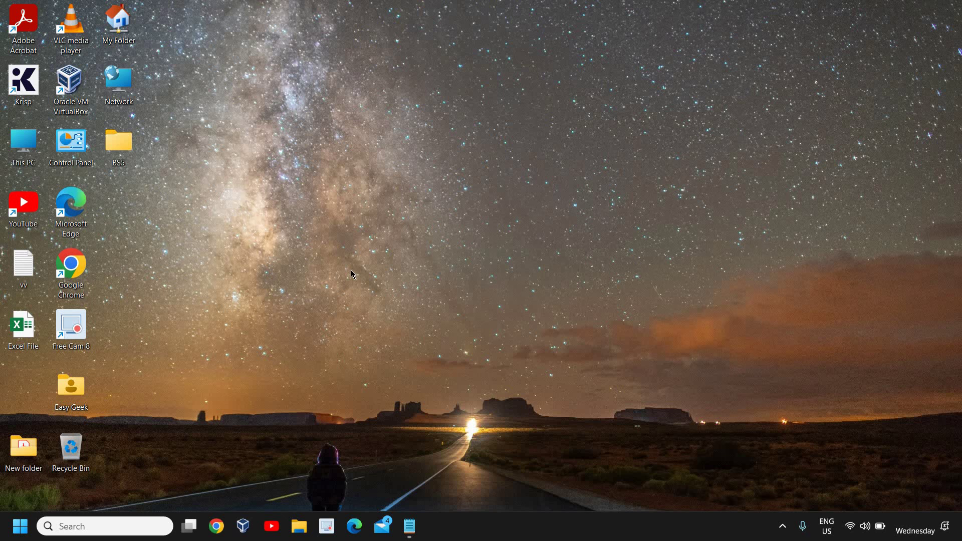
Step: Copy the DISM ScanHealth command line from the Notepad notes and minimize Notepad
left_click(410, 527)
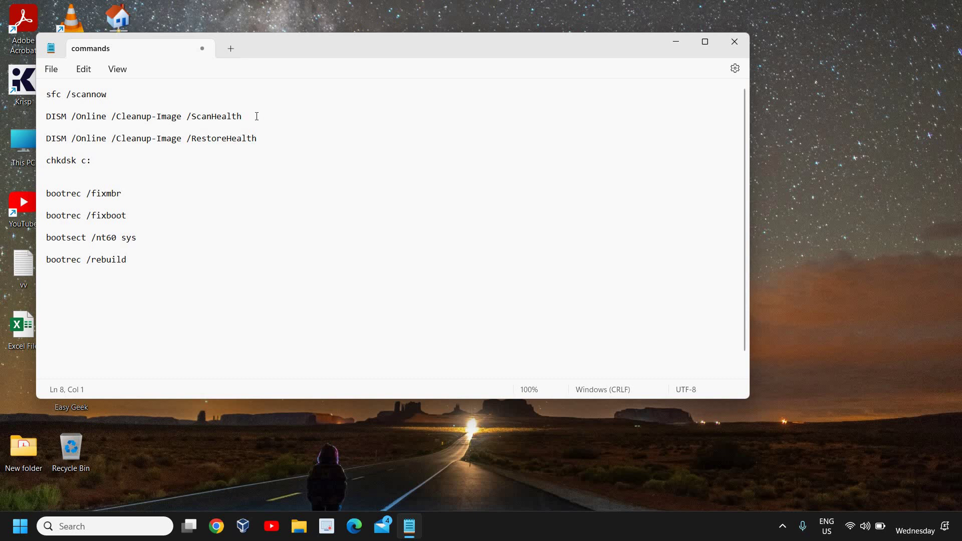
left_click_drag(255, 112, 47, 117)
key("ctrl+c")
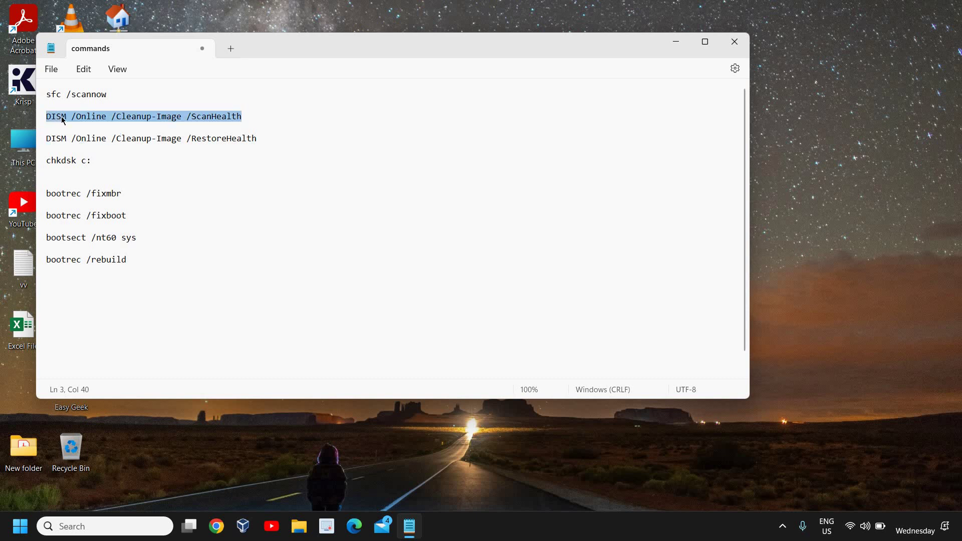
left_click(675, 42)
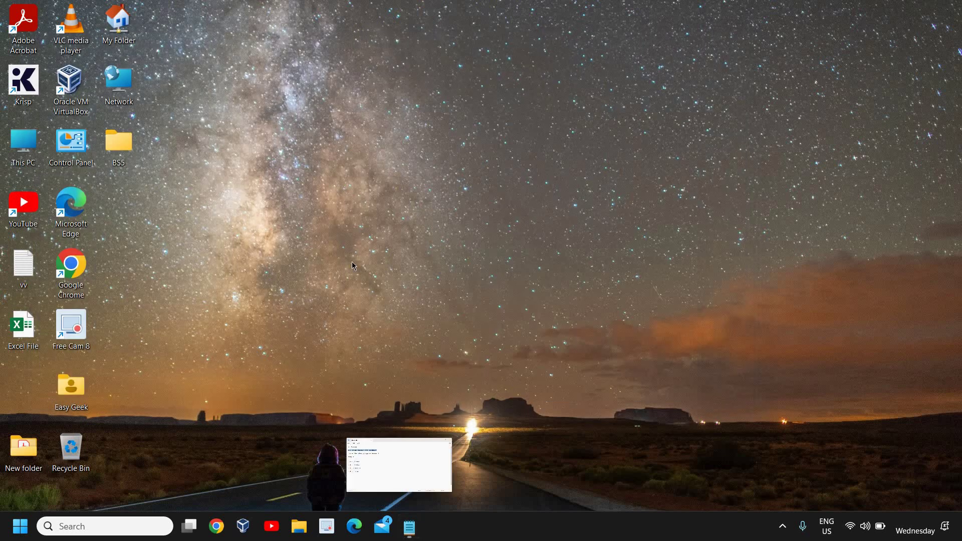
Step: Launch Command Prompt as administrator and paste DISM /Online /Cleanup-Image /ScanHealth
left_click(119, 527)
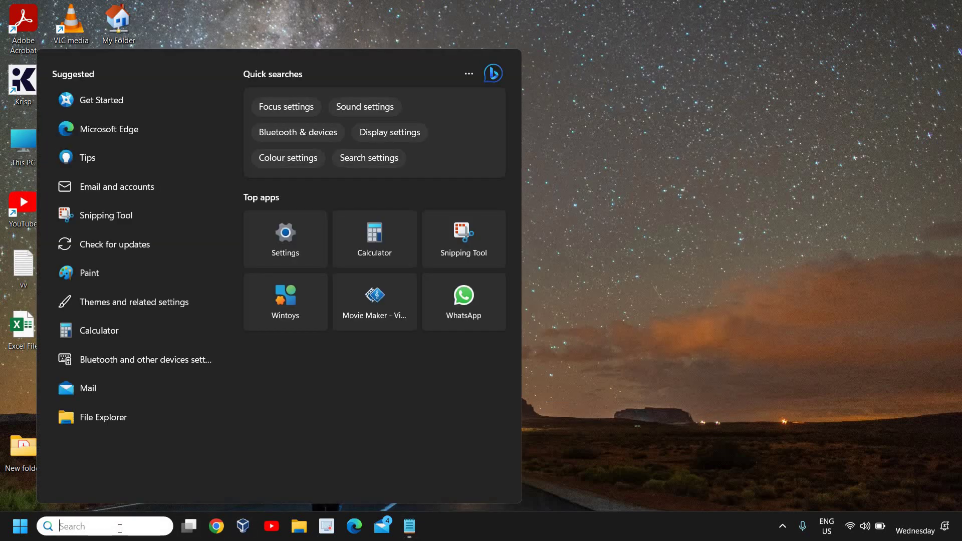
type("cmd")
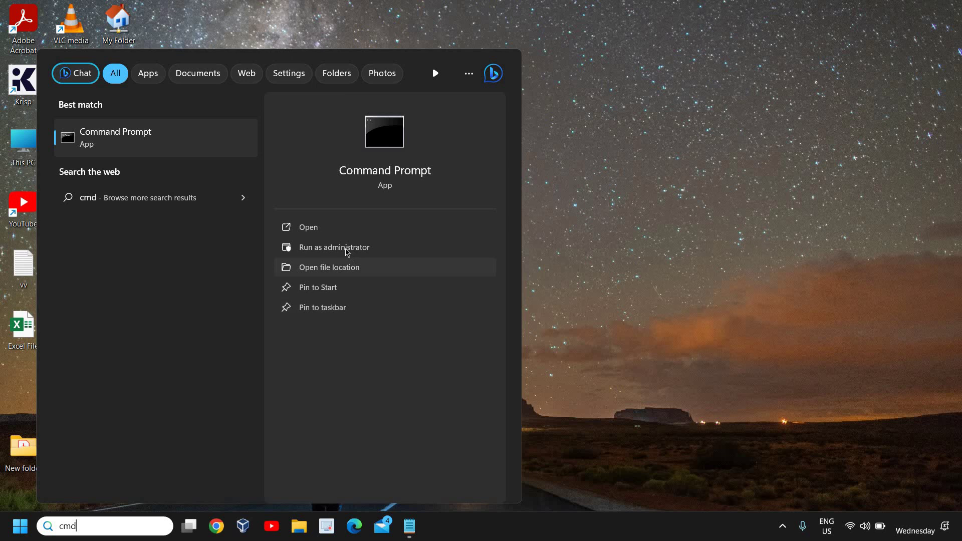
left_click(346, 252)
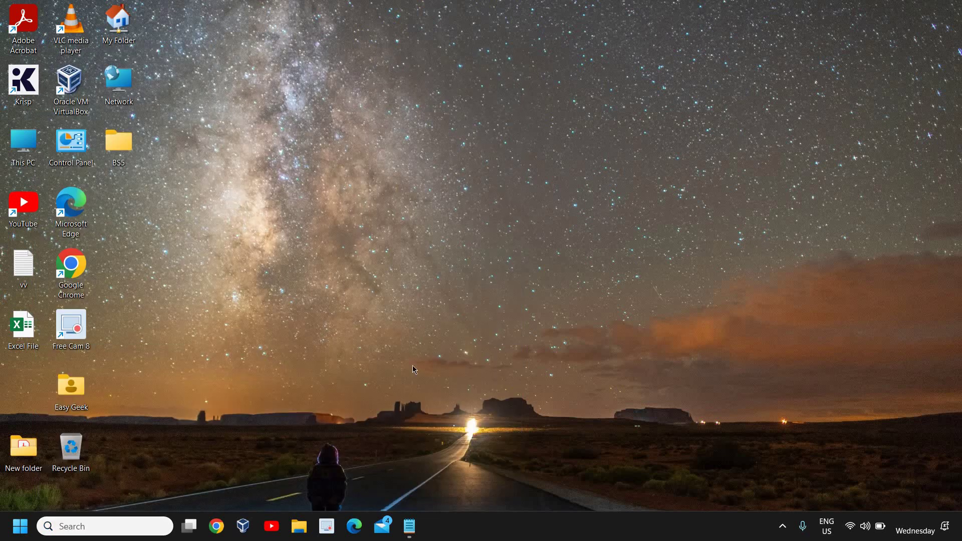
key("ctrl+v")
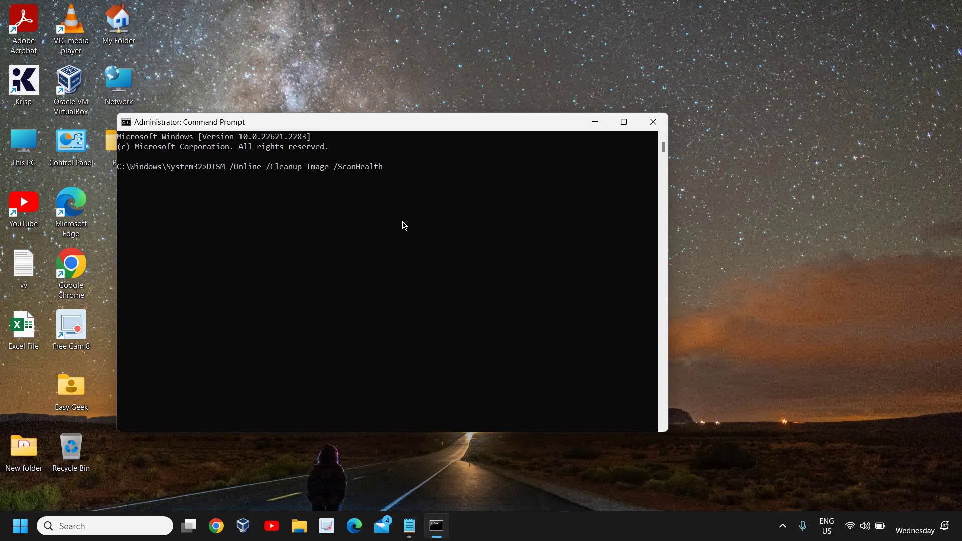
Step: Run DISM ScanHealth, and select the DISM RestoreHealth line in Notepad before minimizing it
key("Return")
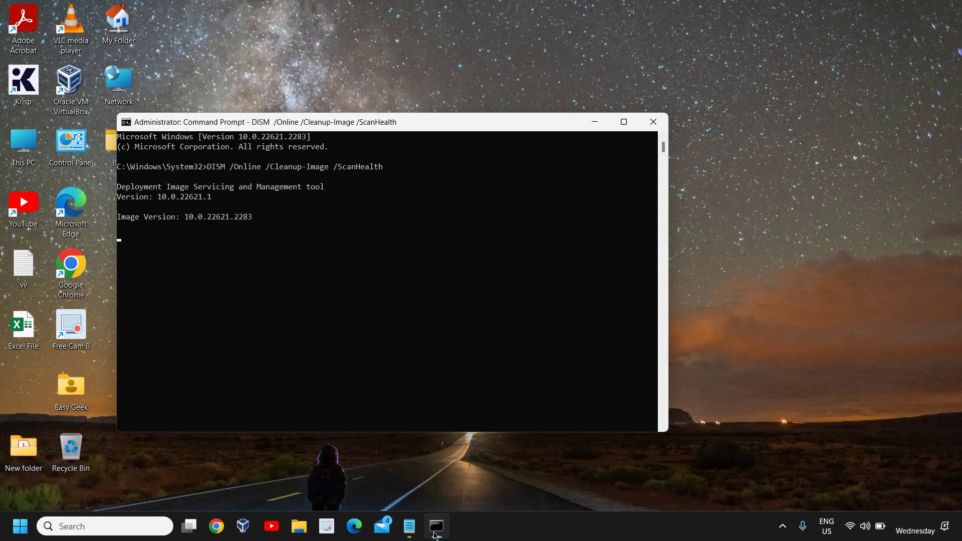
left_click(409, 525)
left_click(263, 139)
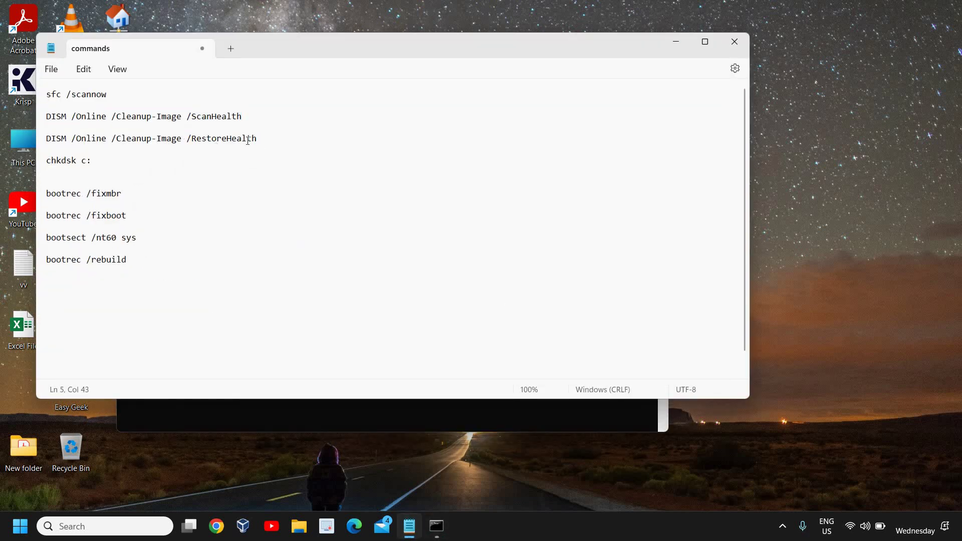
left_click_drag(257, 139, 36, 141)
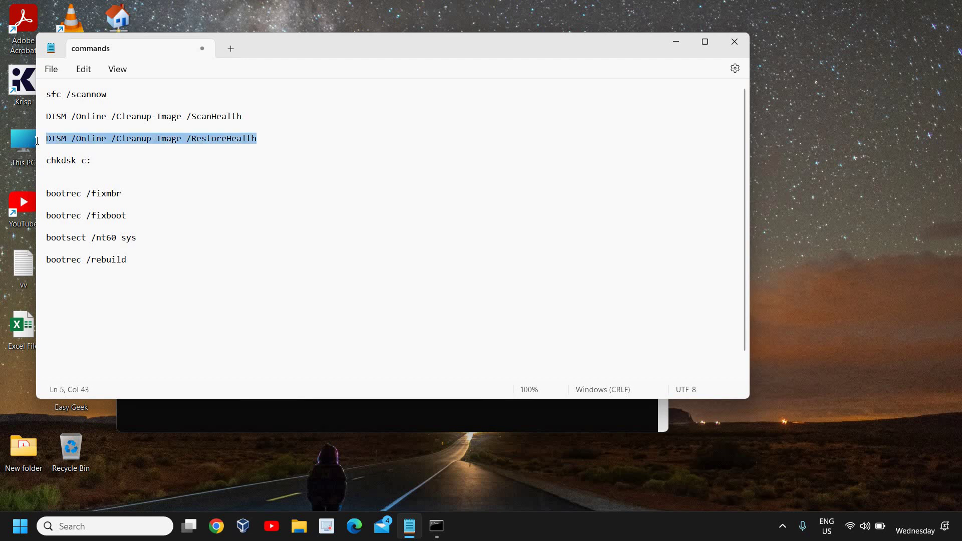
left_click(675, 42)
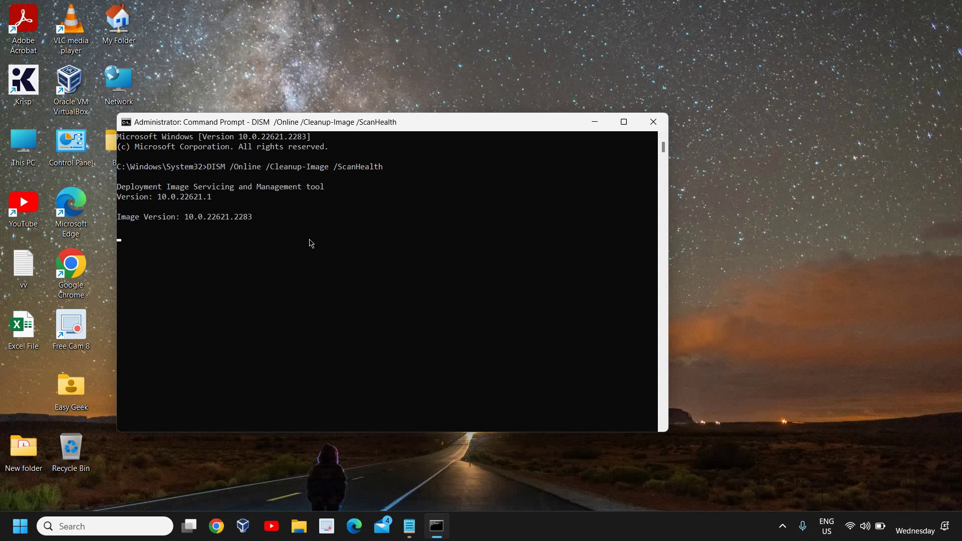
Step: Close Command Prompt and open the Start button's Win+X quick-link menu
left_click(653, 121)
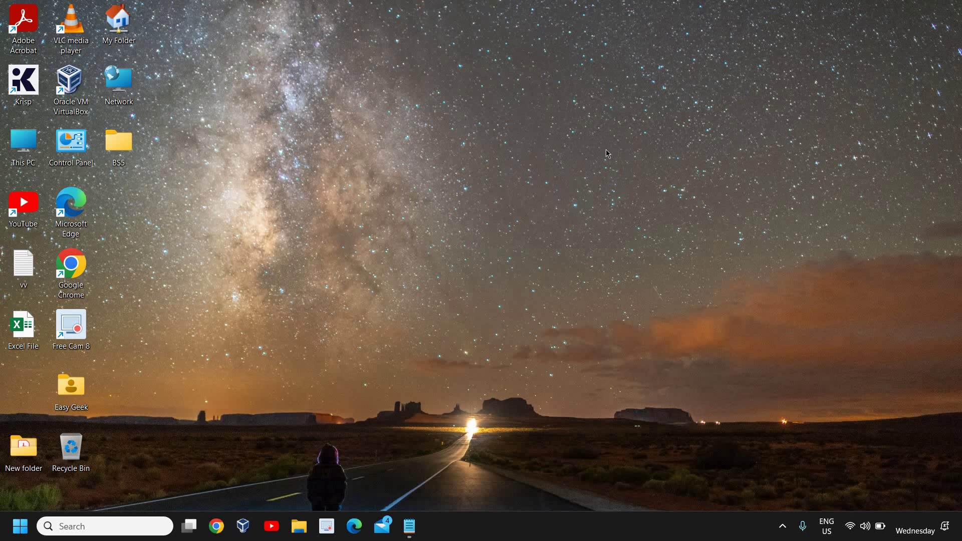
right_click(25, 530)
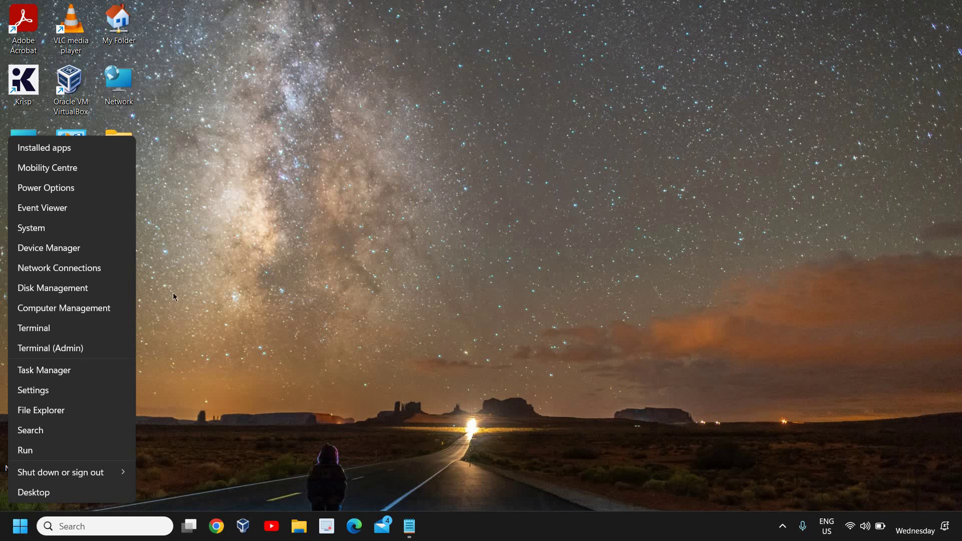
Step: In Device Manager, open the Driver tab of Intel(R) UHD Graphics Properties under Display adaptors
left_click(71, 253)
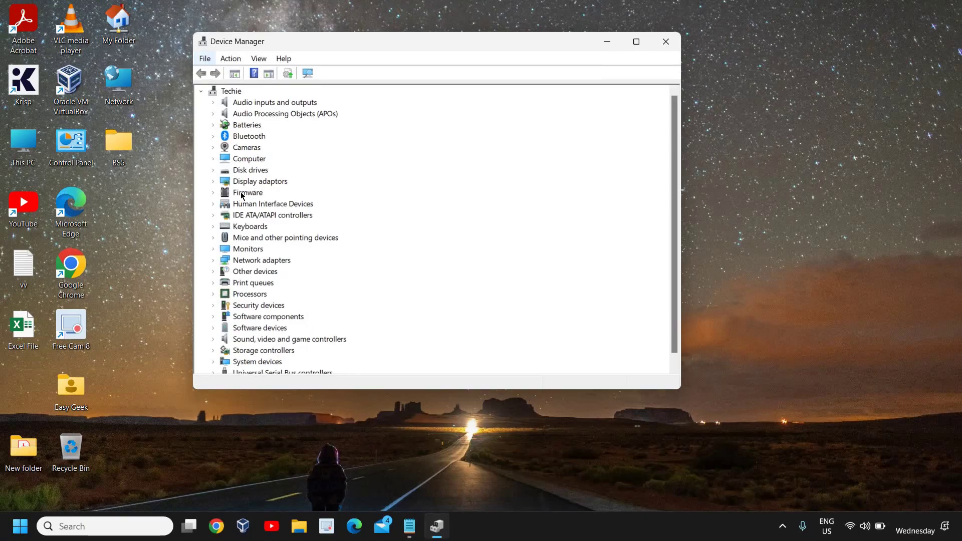
left_click(122, 165)
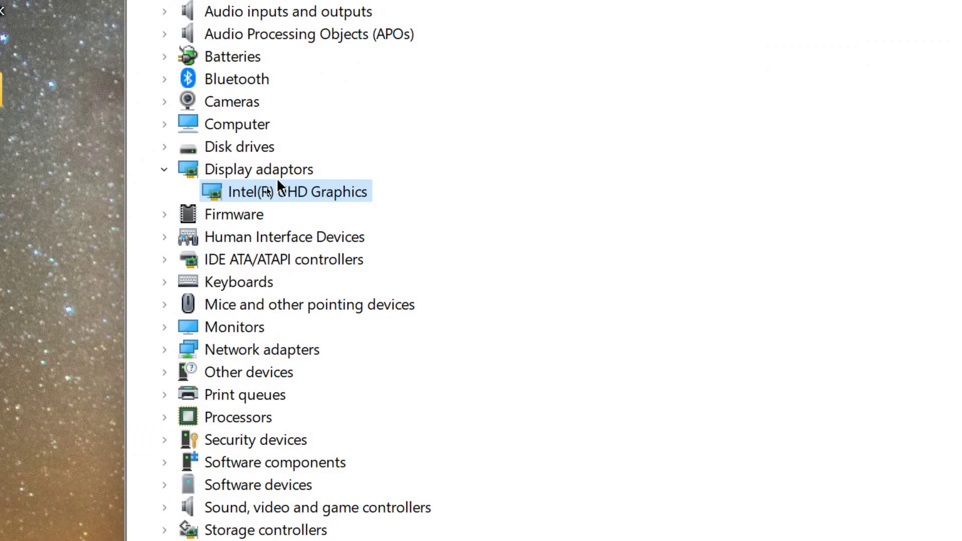
right_click(280, 196)
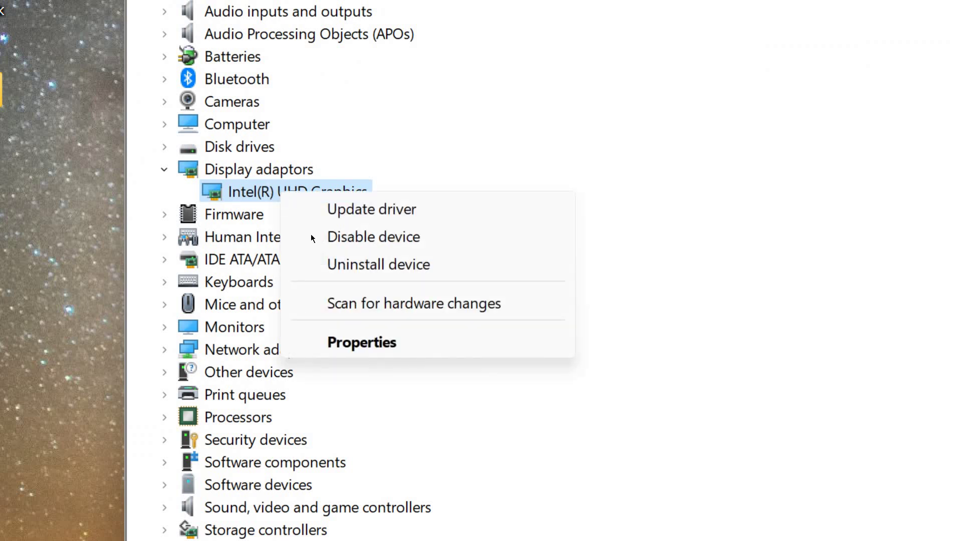
left_click(366, 343)
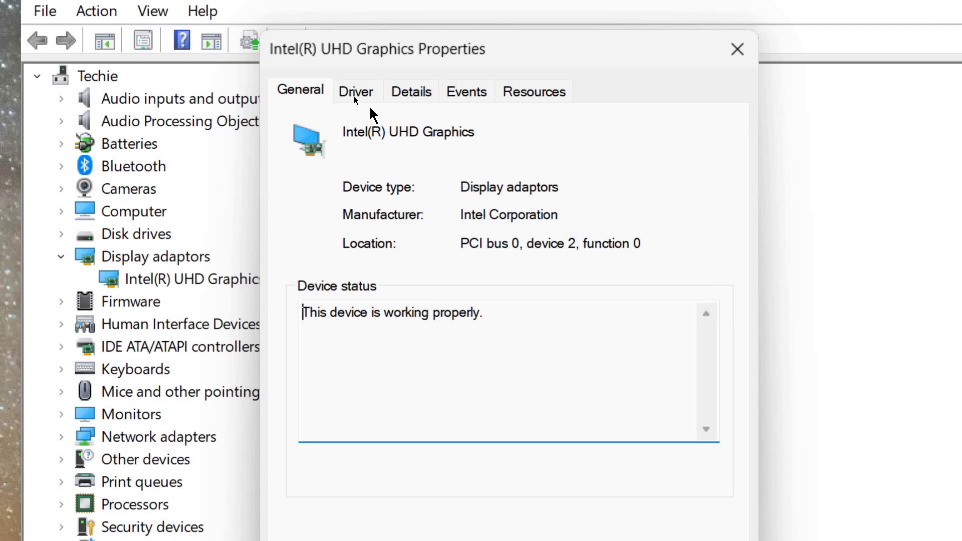
left_click(359, 101)
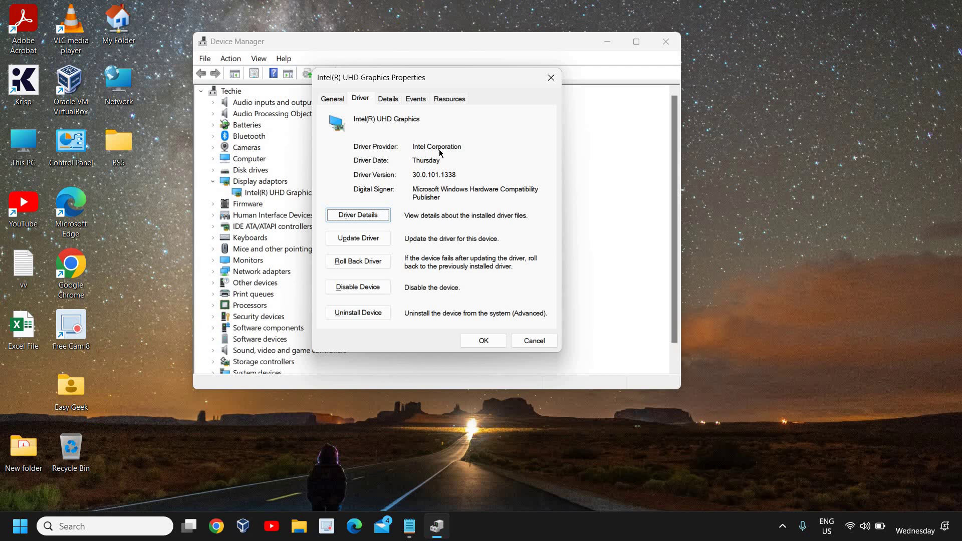
Step: Search automatically for an Intel(R) UHD Graphics driver update, then close both dialogs
left_click(371, 245)
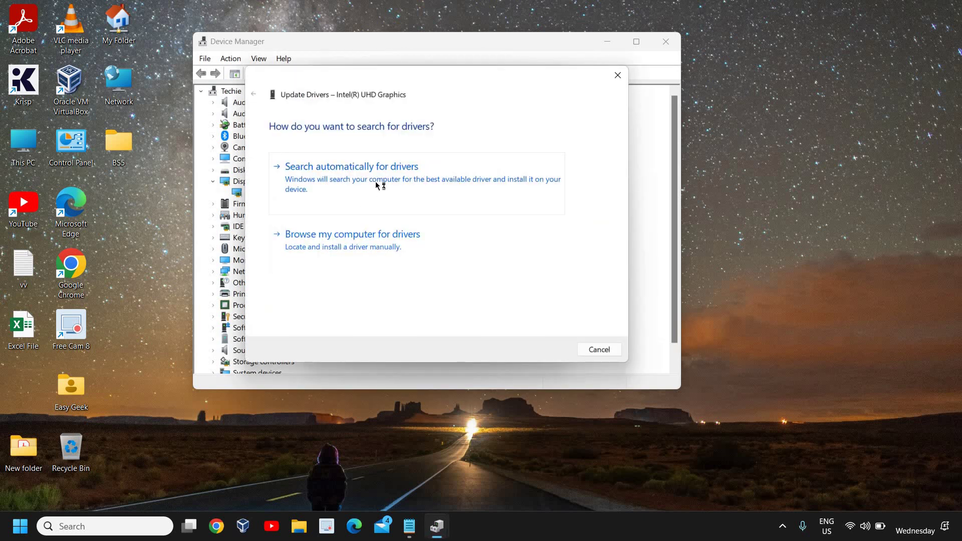
left_click(376, 185)
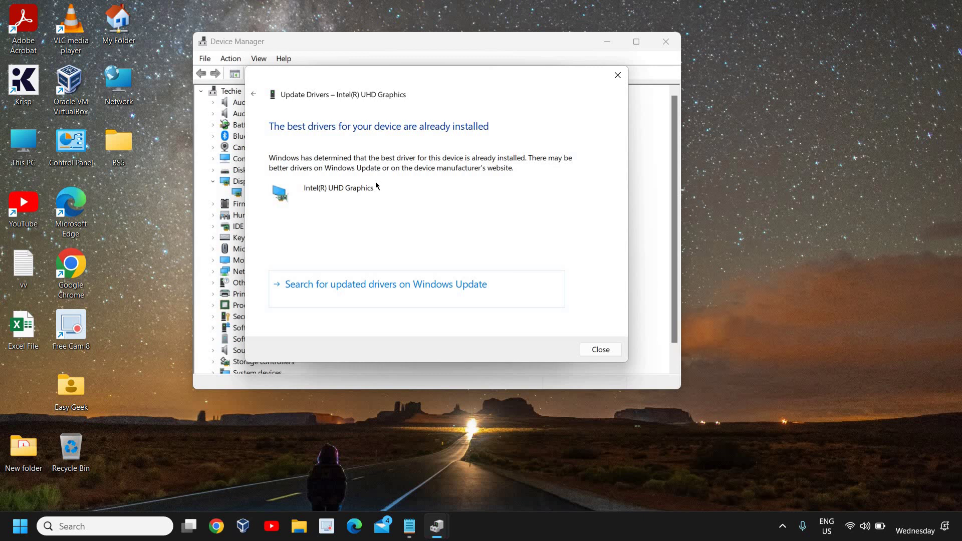
left_click(600, 349)
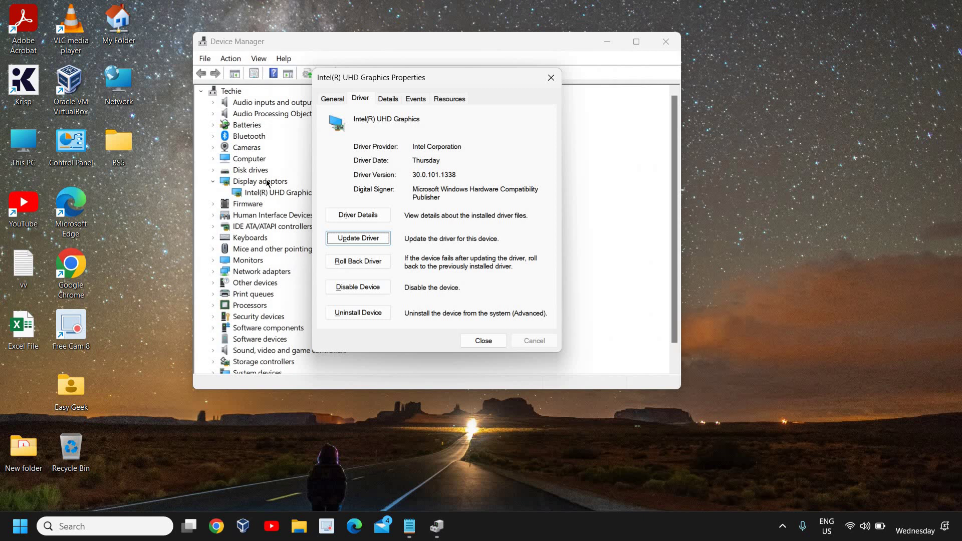
left_click(484, 345)
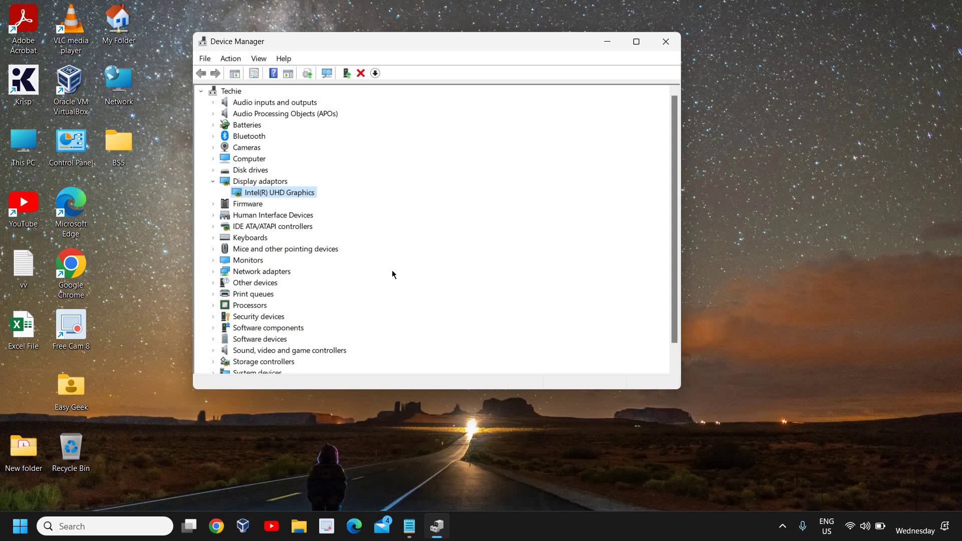
Step: Close Device Manager and run appwiz.cpl from the Run dialog
left_click(660, 41)
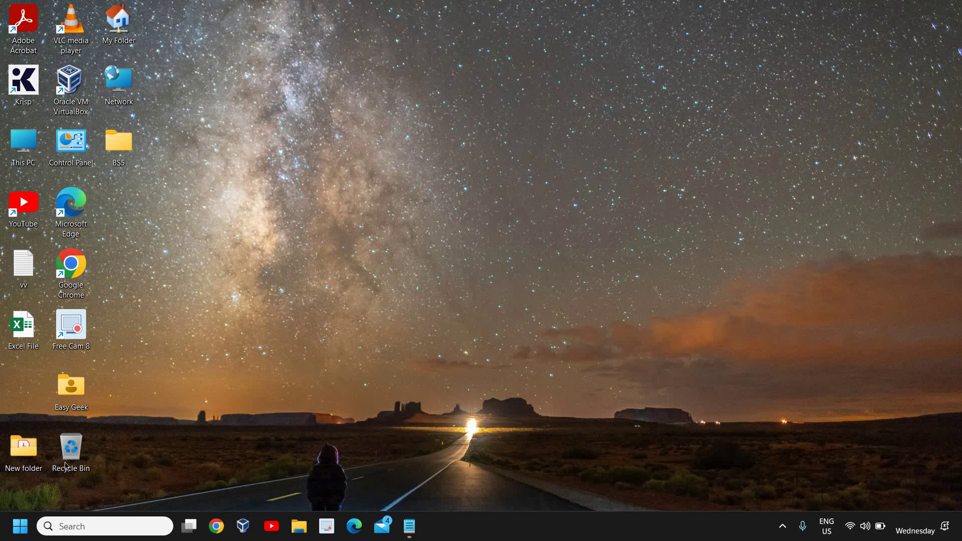
right_click(18, 525)
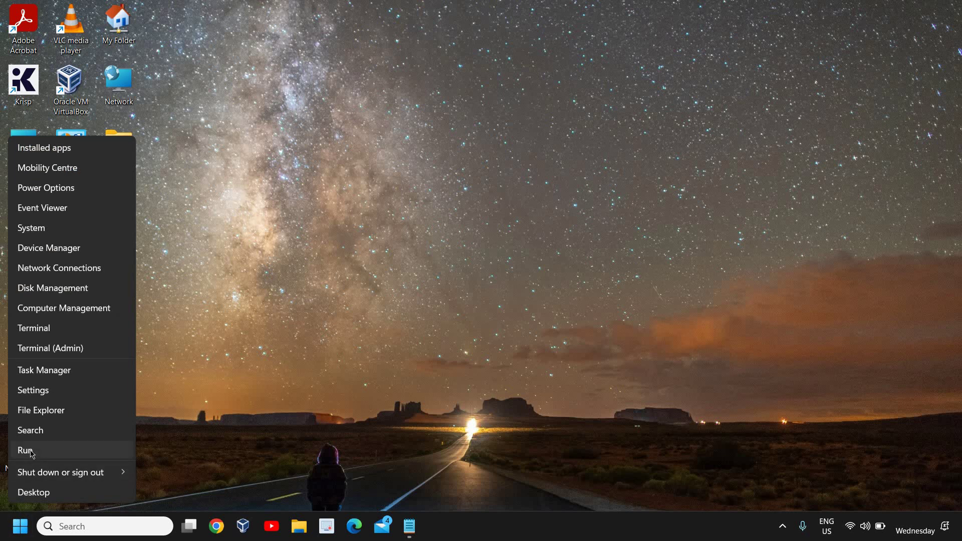
left_click(22, 449)
type("appwi")
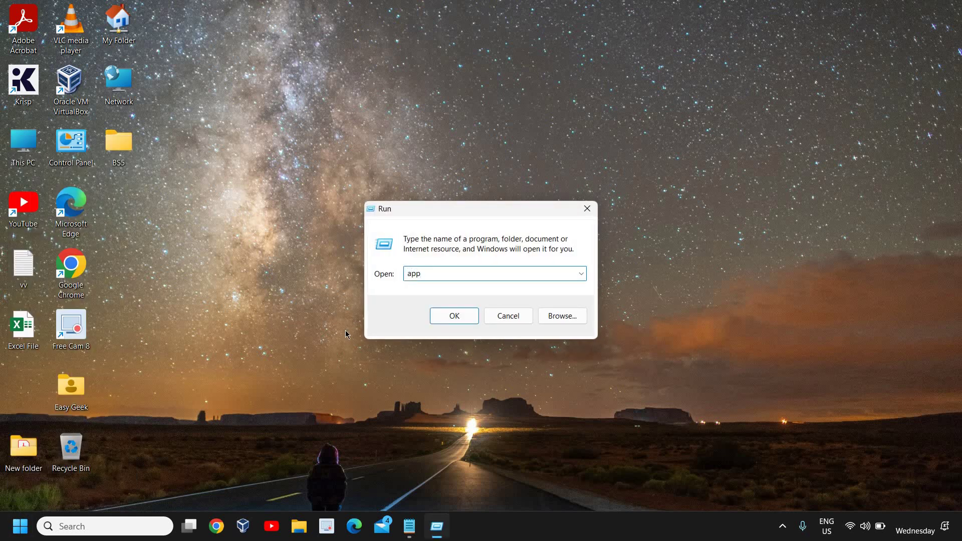
type("z.cpl")
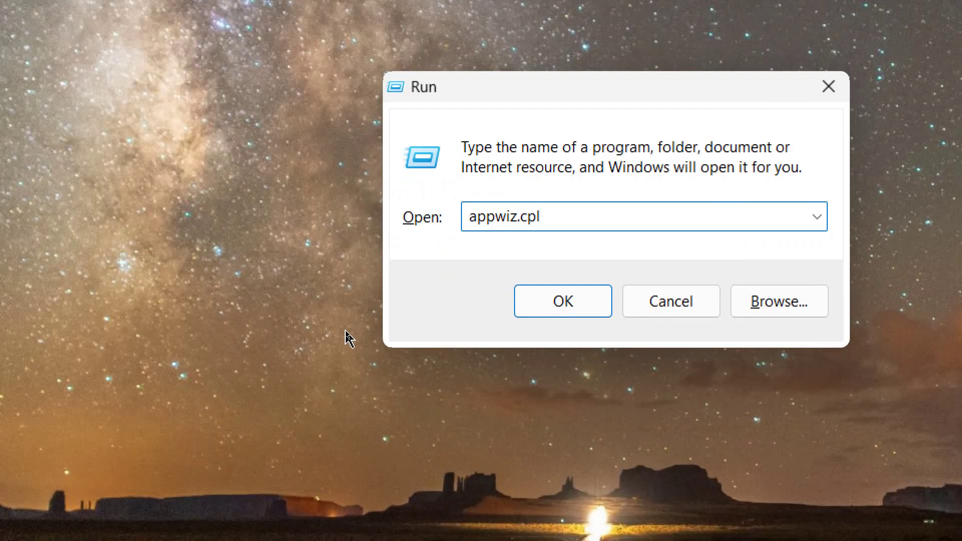
key("Return")
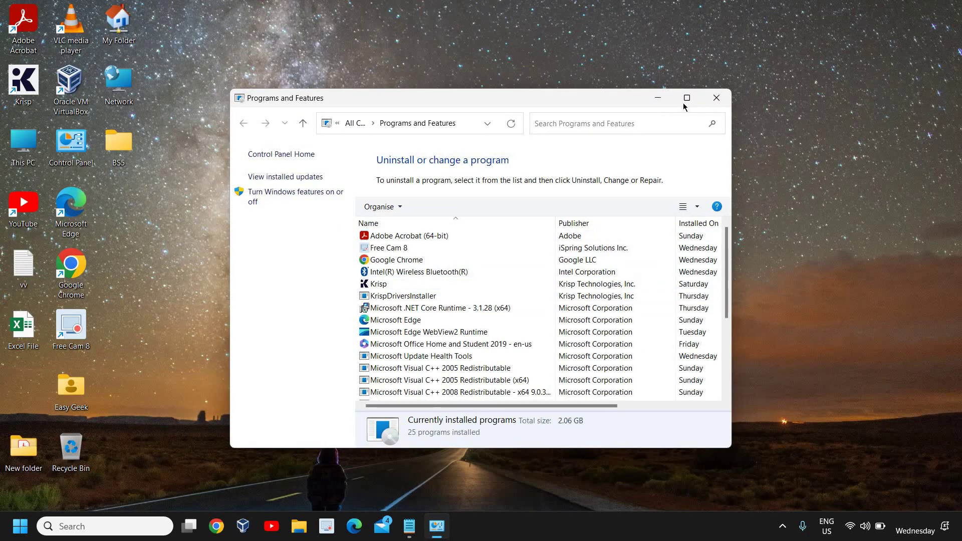
Step: Maximize Programs and Features, inspect the Microsoft .NET Core Runtime entry, then close the list
left_click(686, 99)
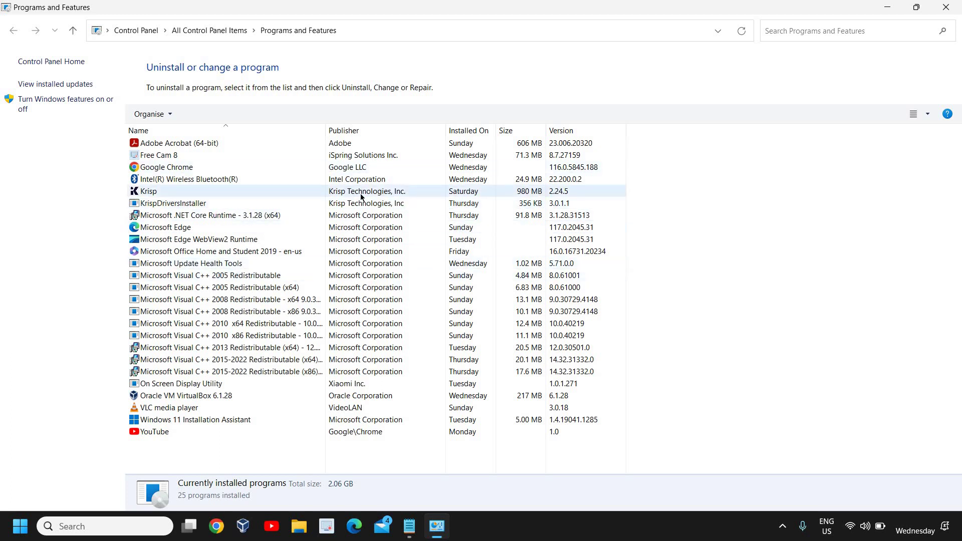
left_click(353, 216)
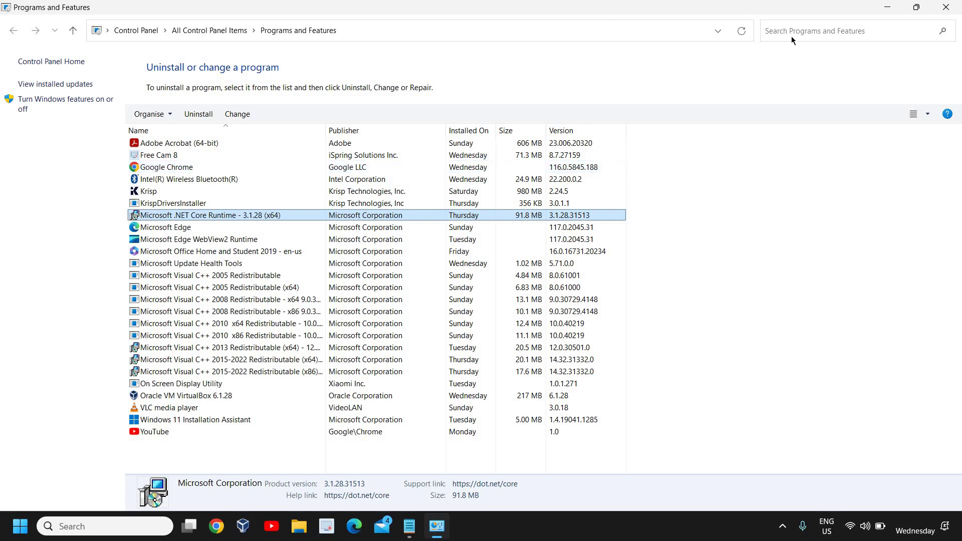
left_click(957, 15)
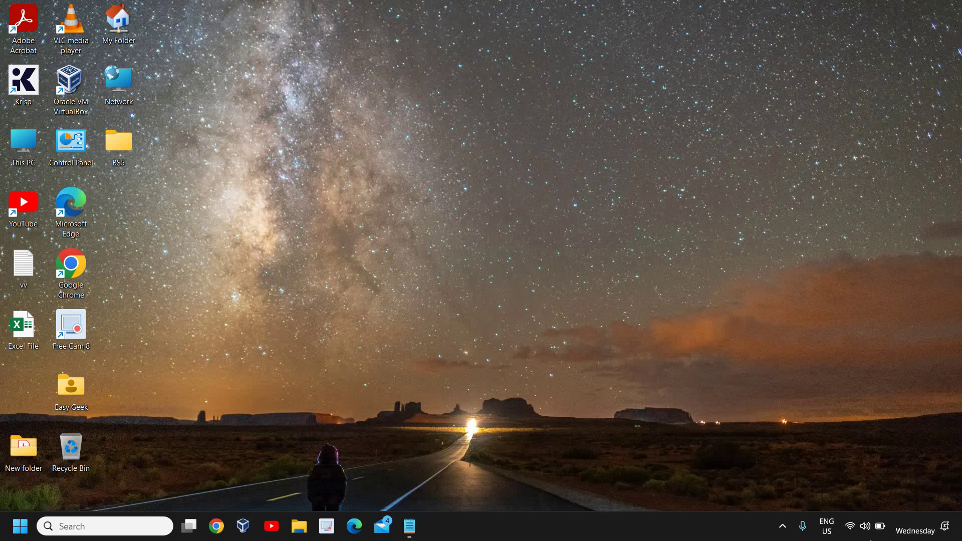
Step: Start a Windows Security quick scan from the hidden system tray icons
left_click(782, 530)
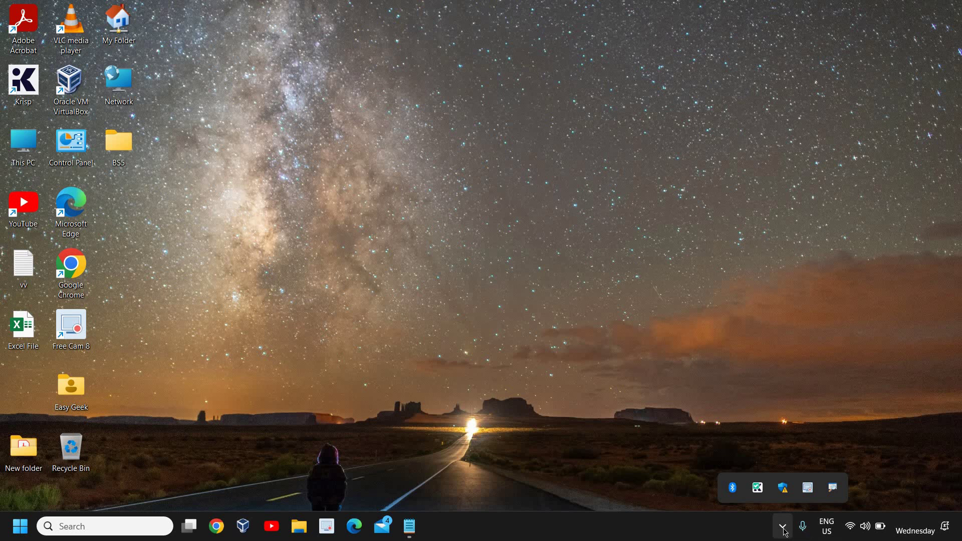
left_click(783, 488)
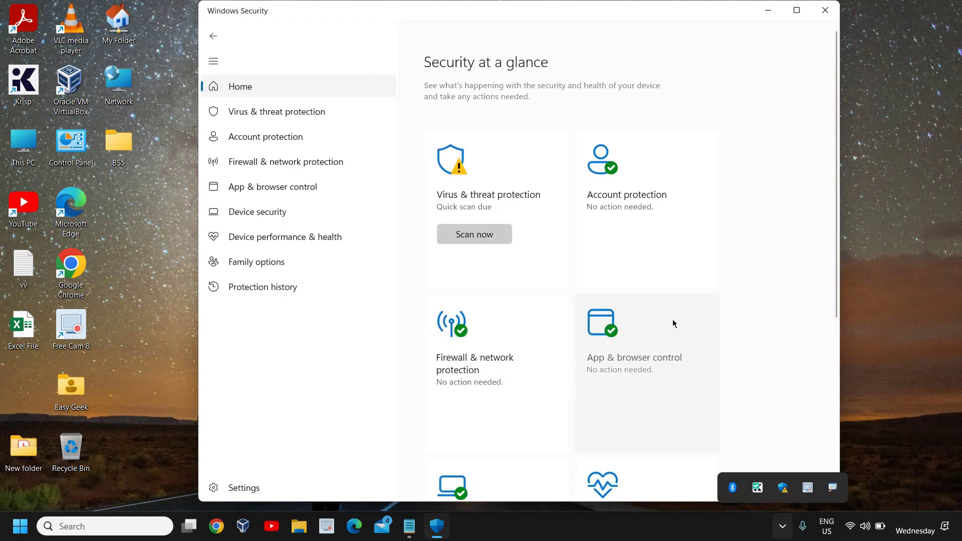
left_click(488, 240)
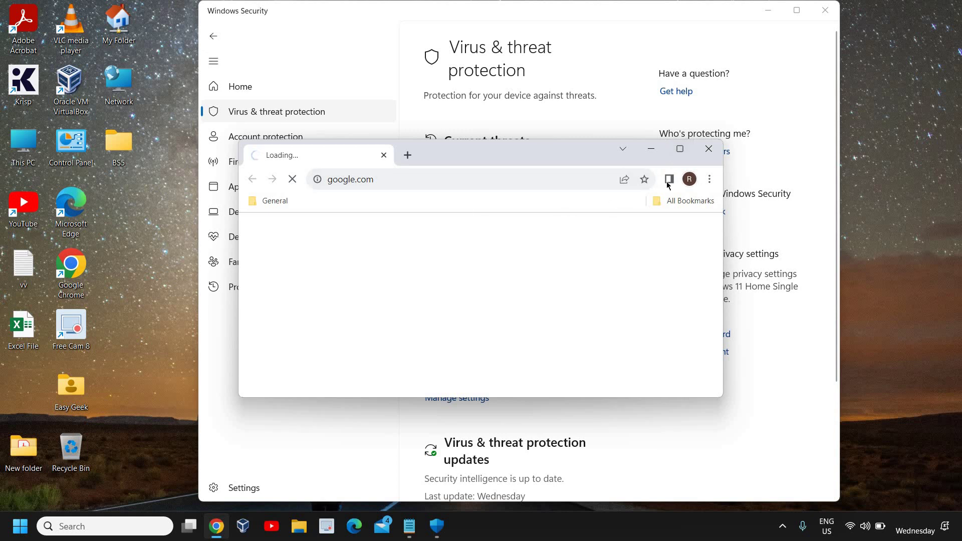
Step: In maximized Chrome, search Google for 'malwarebytes' and open the malwarebytes.com result
left_click(679, 149)
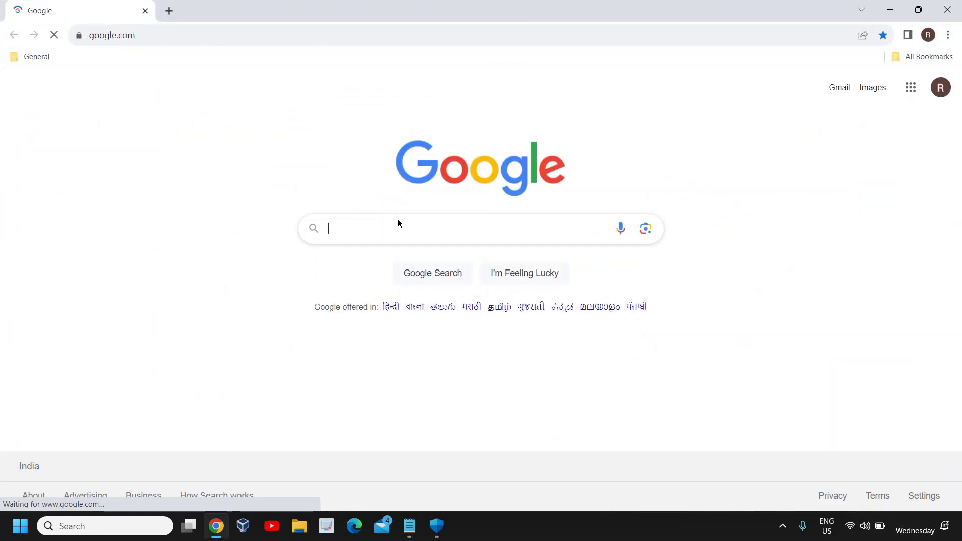
type("mala")
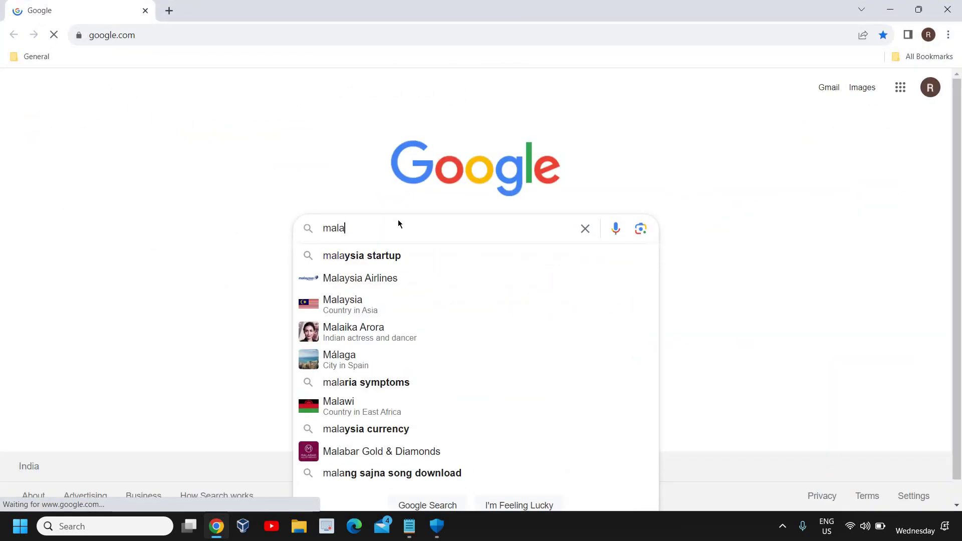
type("wa")
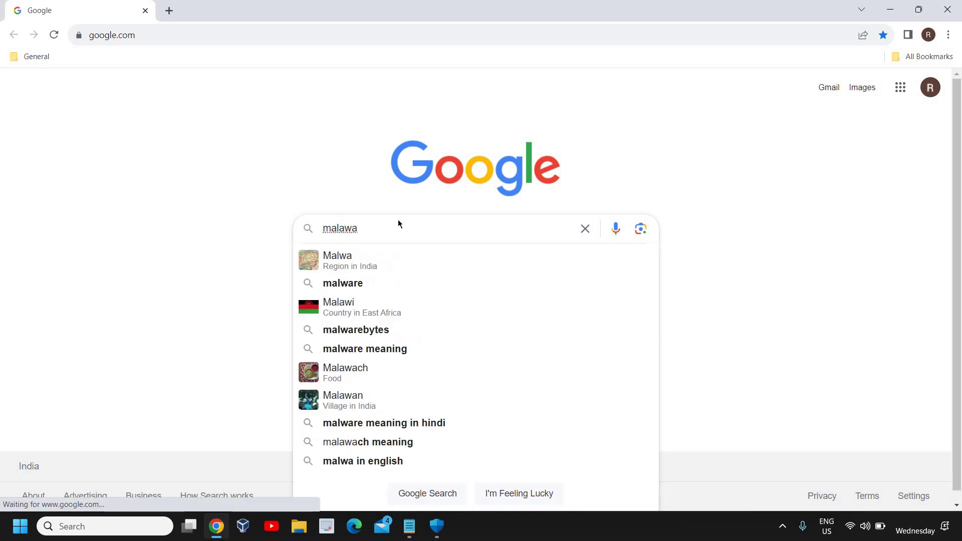
key("Down")
key("Down")
key("Down")
key("Down")
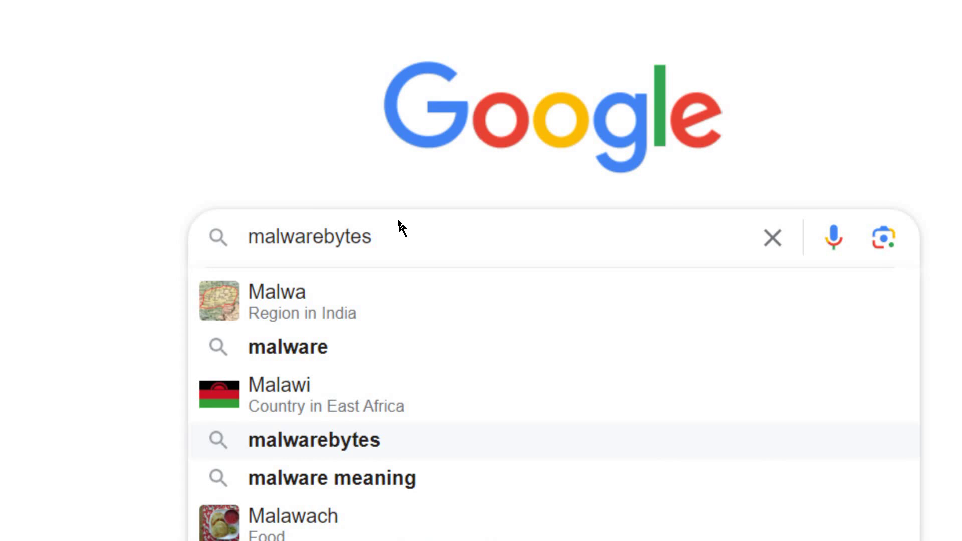
left_click(423, 236)
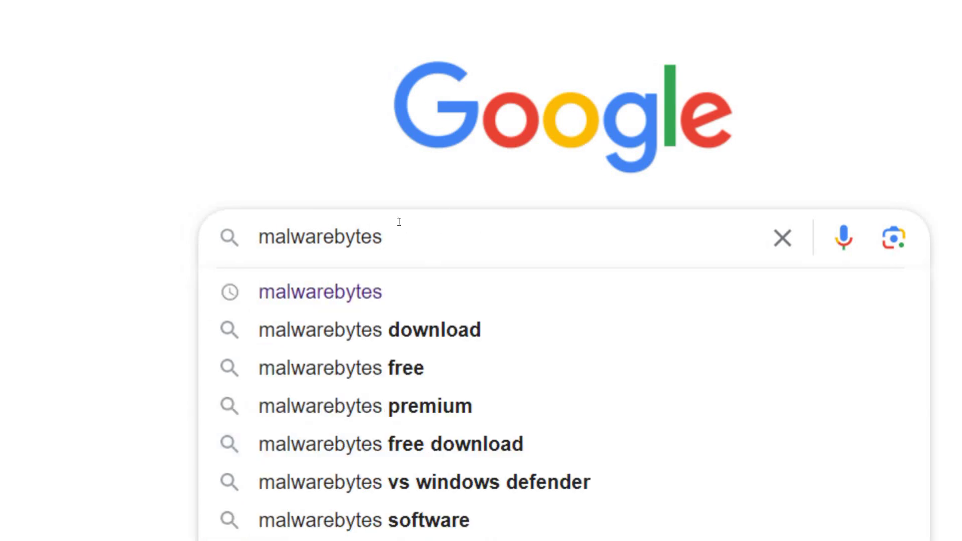
key("Return")
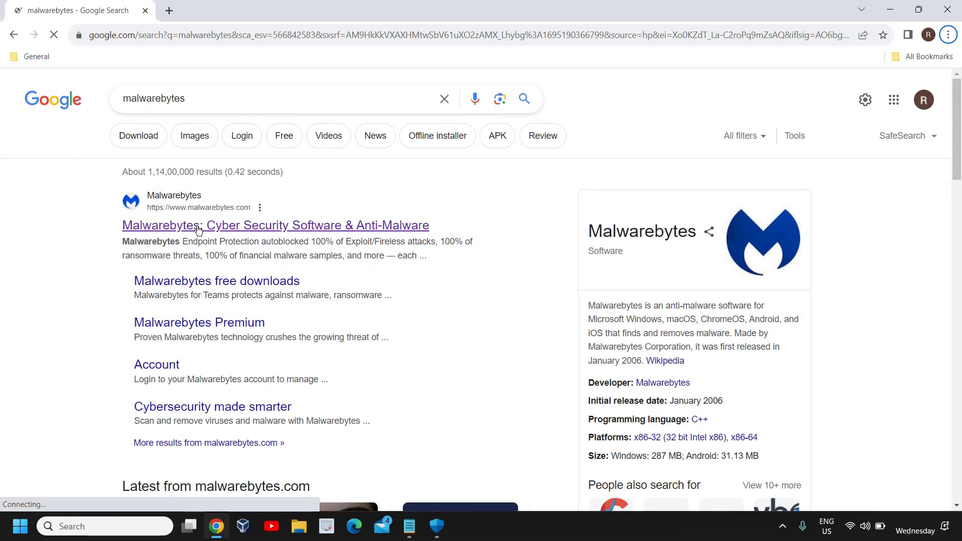
left_click(186, 245)
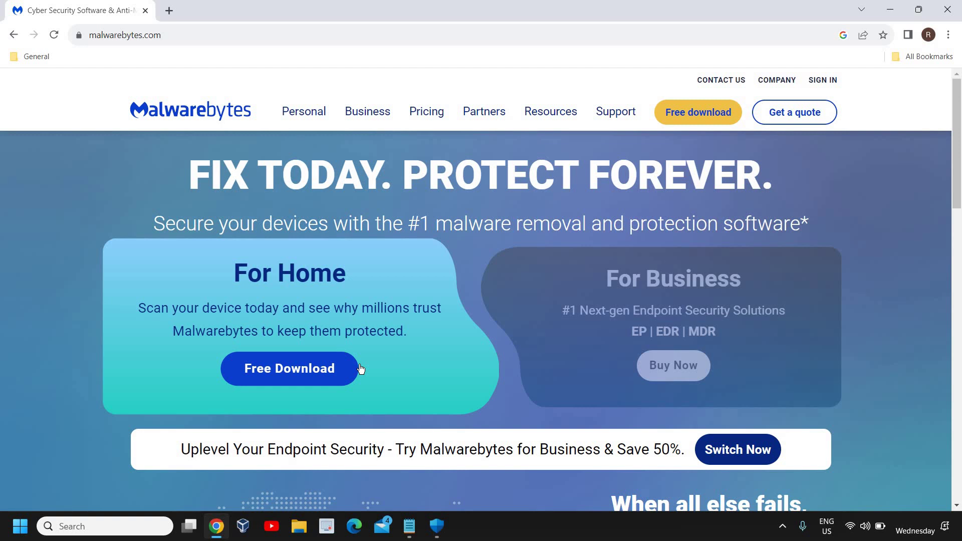
Step: Close Chrome and Windows Security, then bring up the Win+X system shortcuts menu from Start
left_click(948, 10)
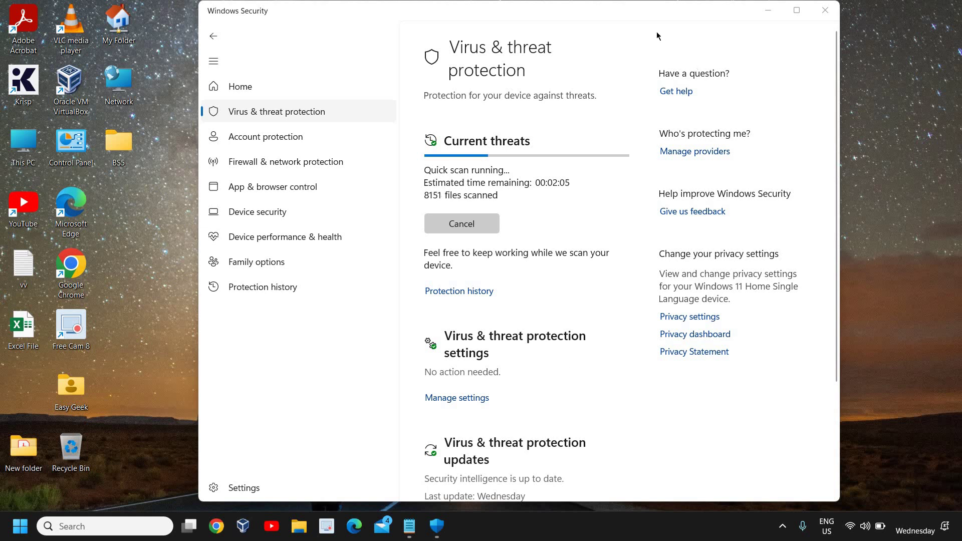
left_click(825, 10)
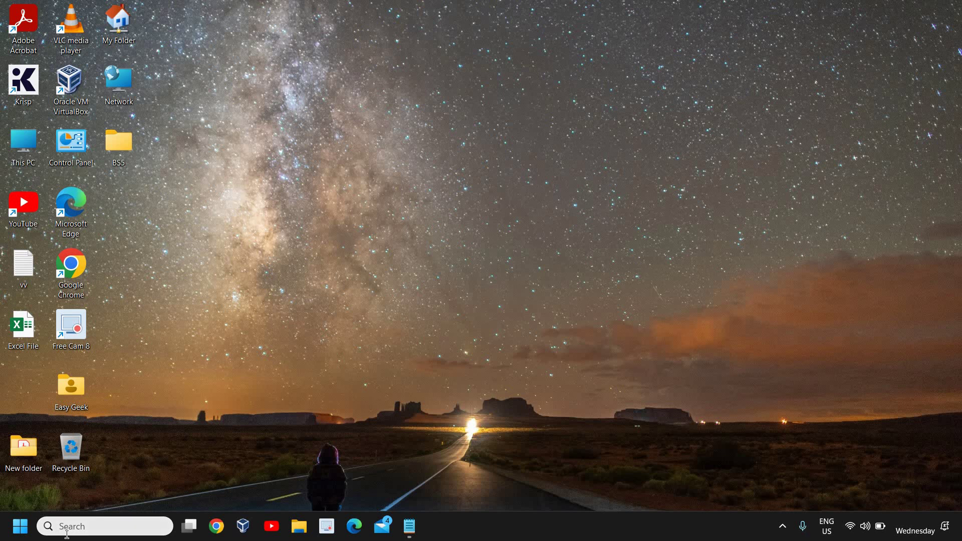
right_click(20, 536)
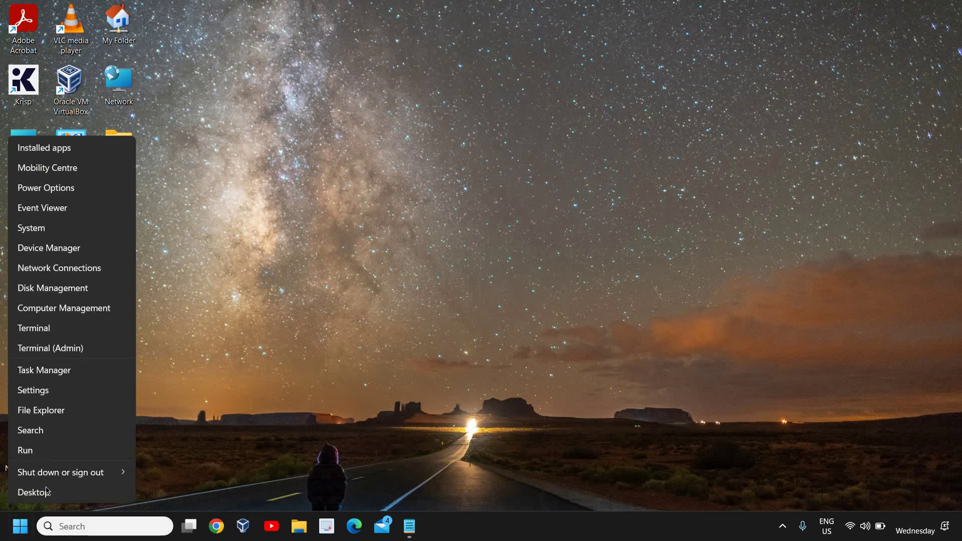
Step: Open Settings from the Win+X menu and run Check for updates on the Windows Update page
left_click(69, 391)
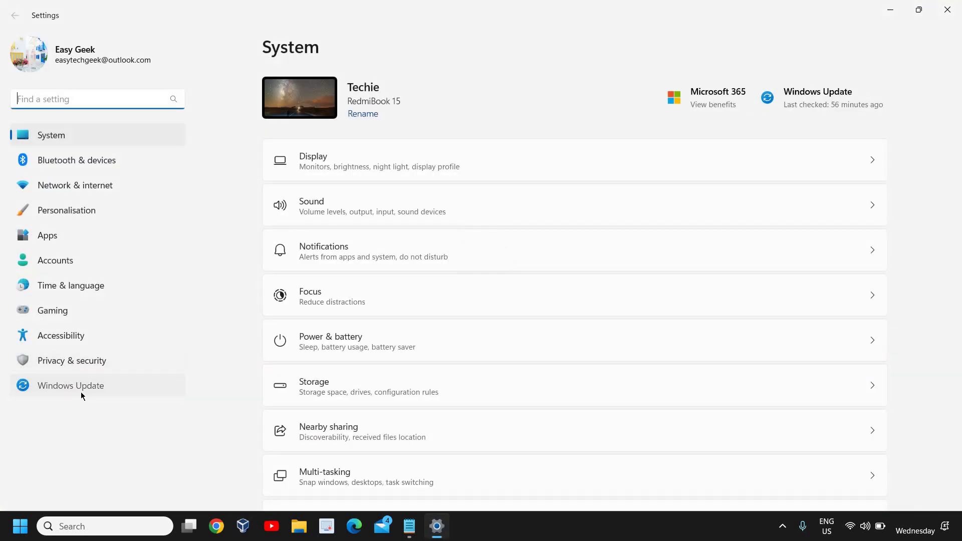
left_click(82, 394)
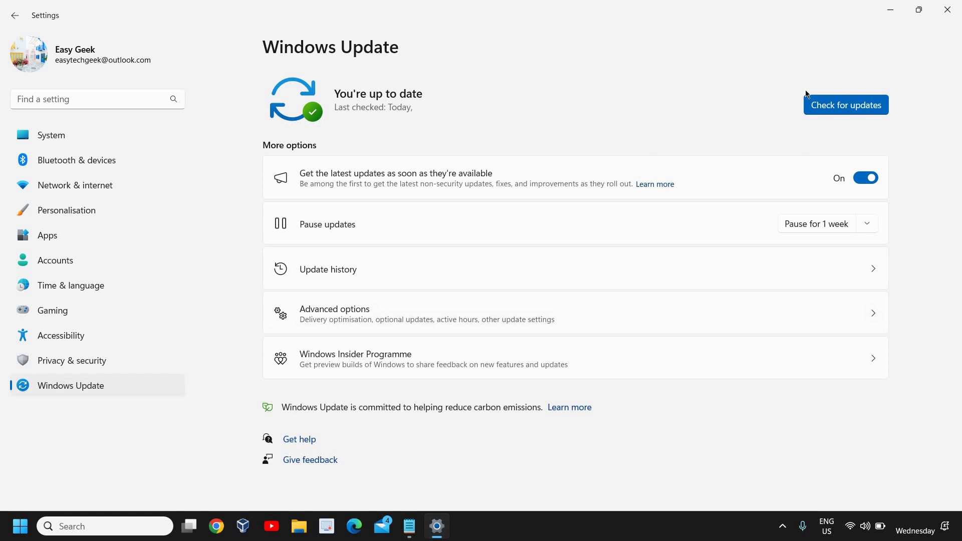
left_click(837, 111)
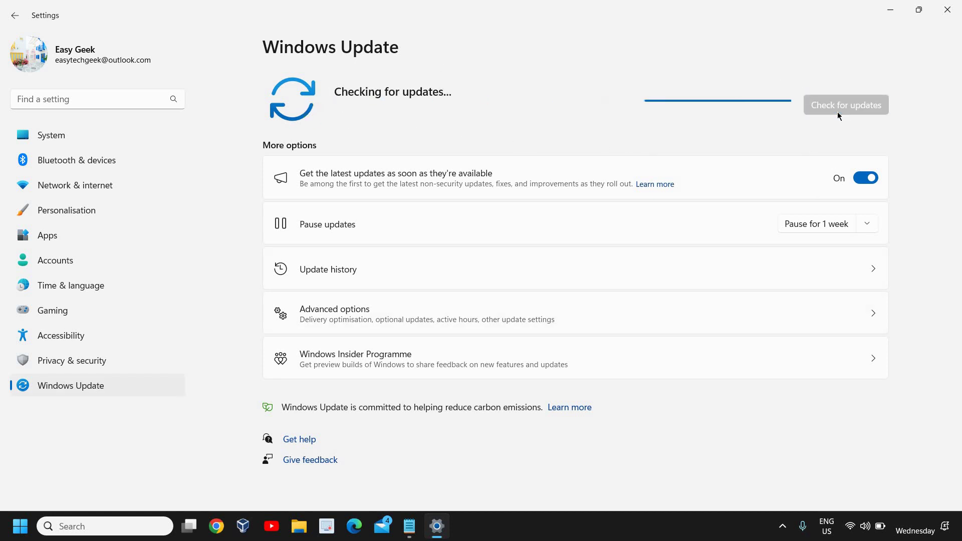